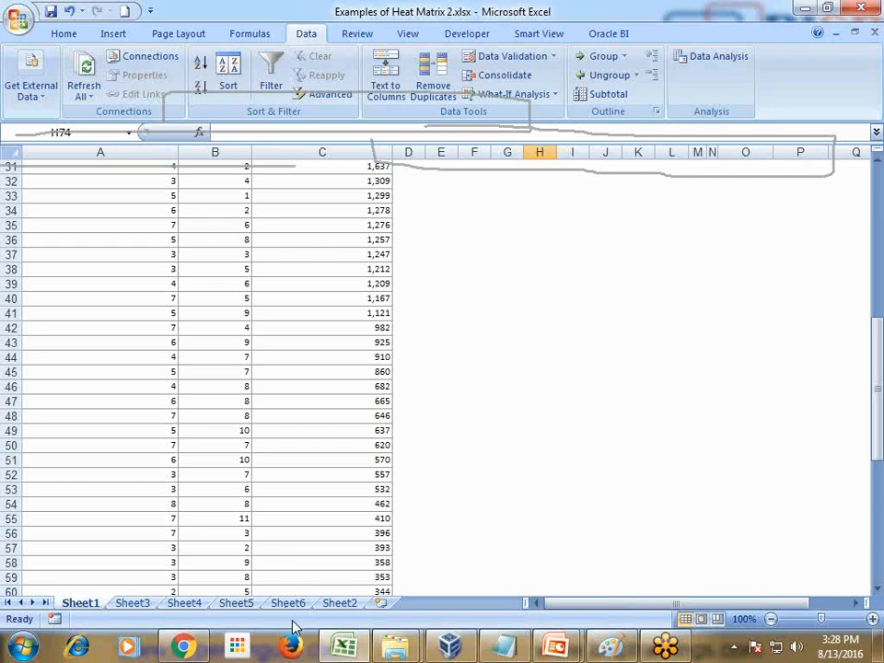
# Step: Open Sheet2 and clear the leftover pen marks from the screen
pyautogui.click(333, 603)
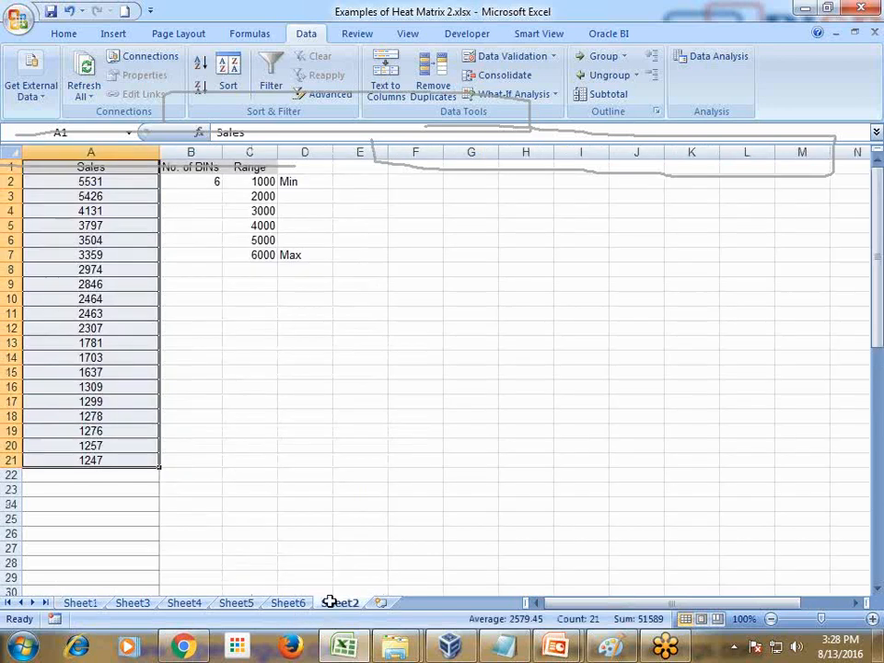
pyautogui.click(865, 522)
pyautogui.click(857, 68)
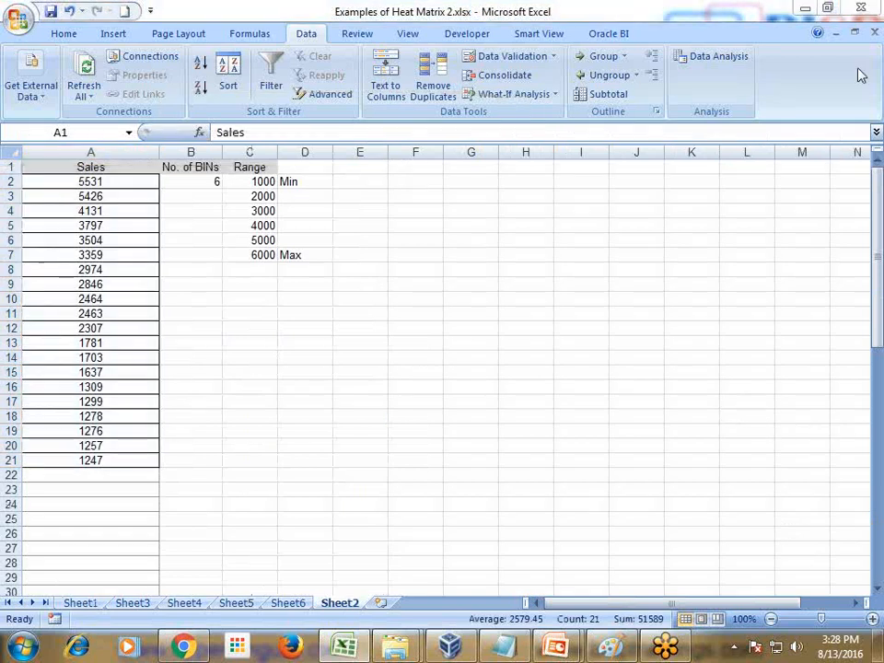
# Step: Review the sales values in A2:A21, the number of bins and the minimum and maximum of the range column
pyautogui.moveTo(98, 178); pyautogui.dragTo(75, 452)
pyautogui.click(132, 401)
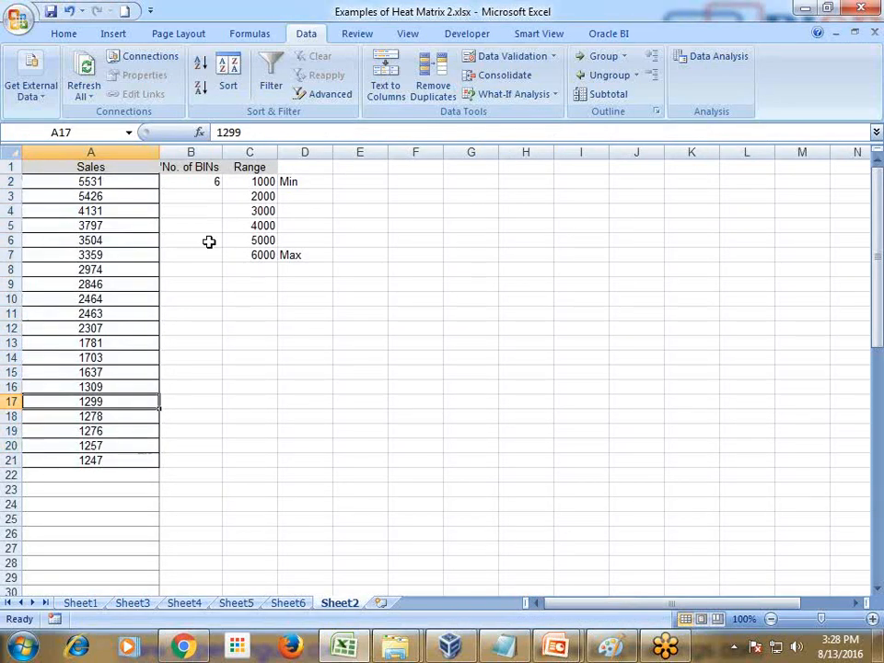
pyautogui.click(119, 181)
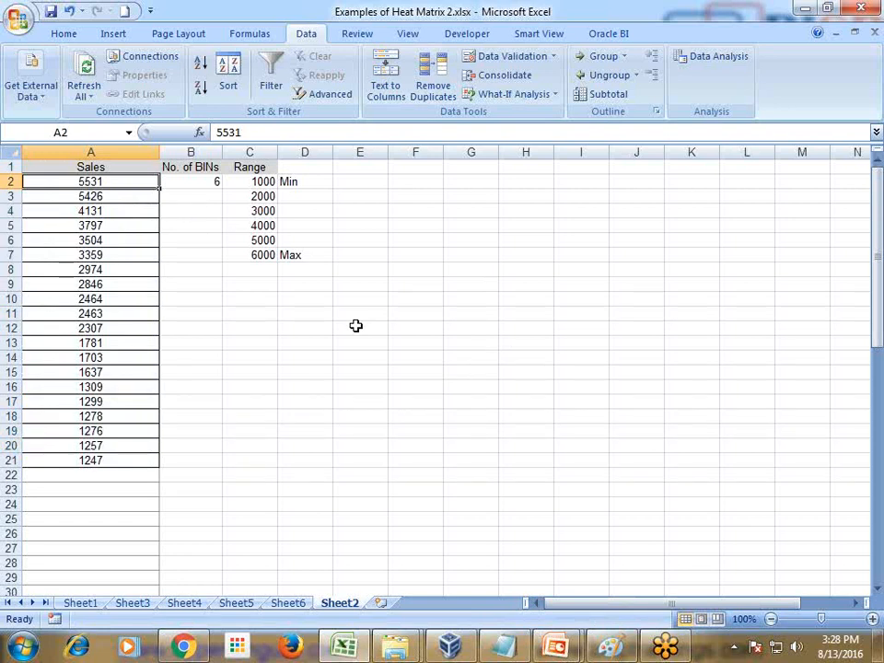
pyautogui.click(190, 178)
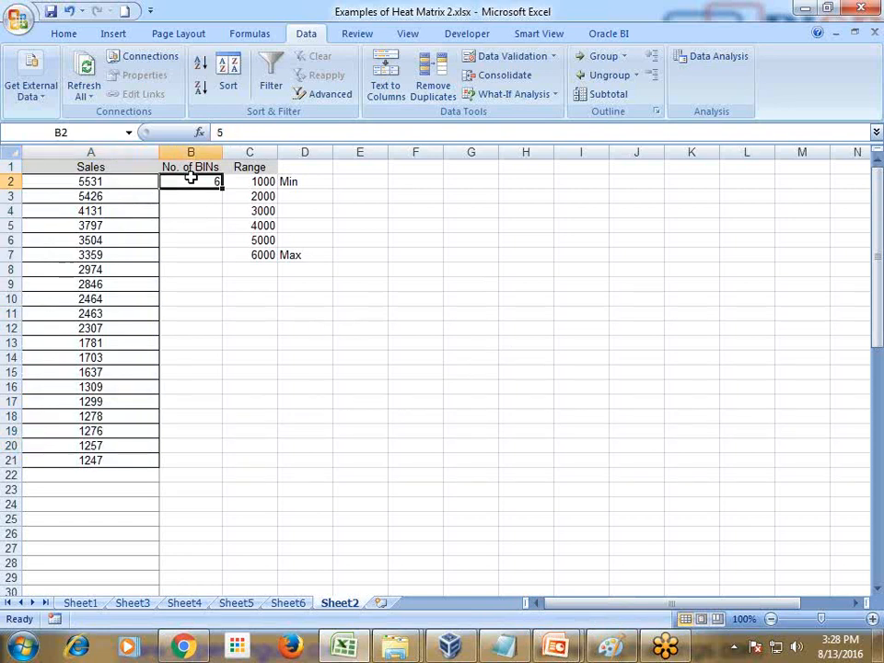
pyautogui.click(263, 182)
pyautogui.click(107, 459)
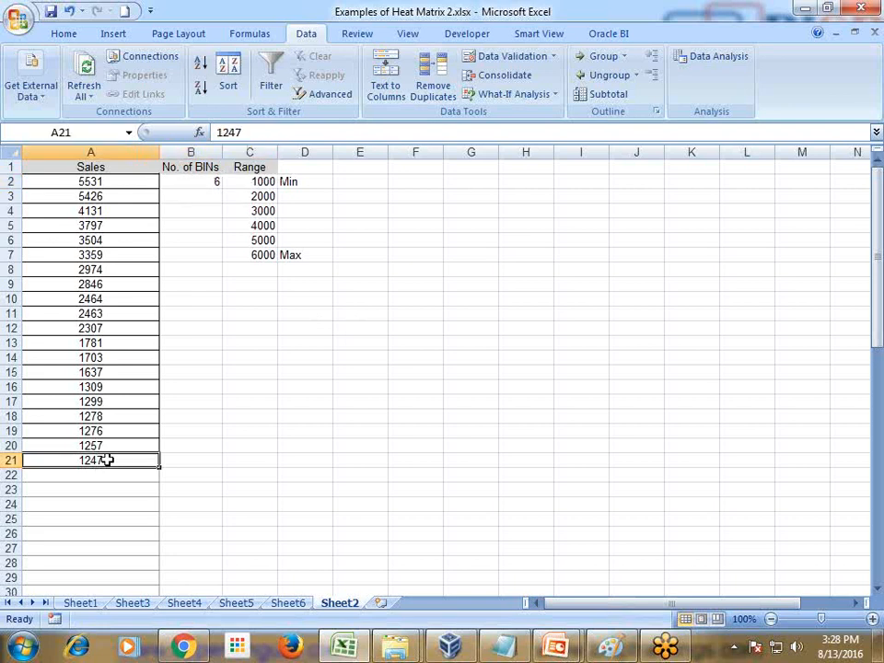
pyautogui.click(264, 256)
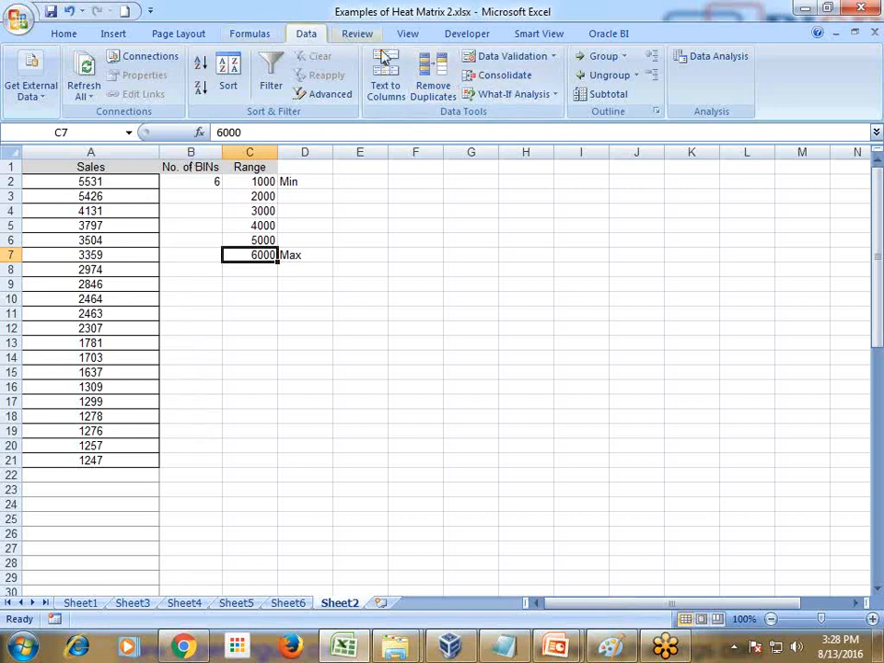
# Step: Create a histogram of the sales in A2:A21 with bin range C2:C7, output to a new worksheet with a chart
pyautogui.click(131, 173)
pyautogui.moveTo(130, 173); pyautogui.dragTo(115, 460)
pyautogui.click(704, 57)
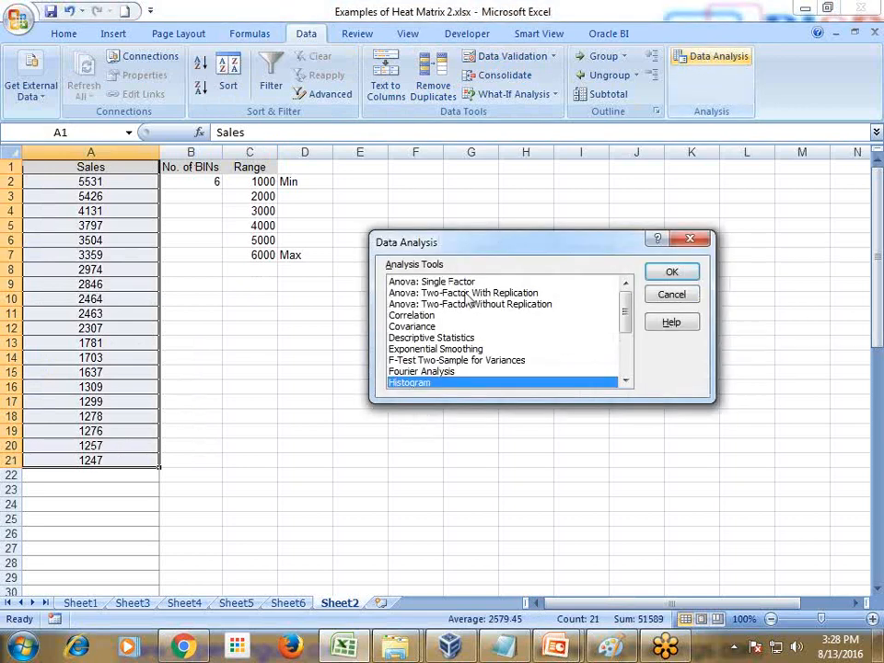
pyautogui.click(672, 273)
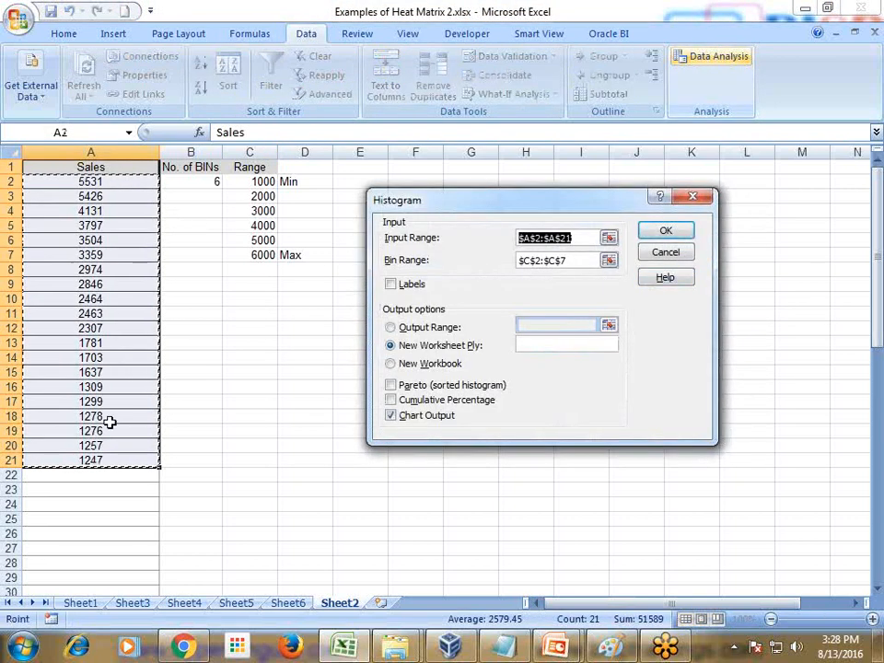
pyautogui.click(568, 261)
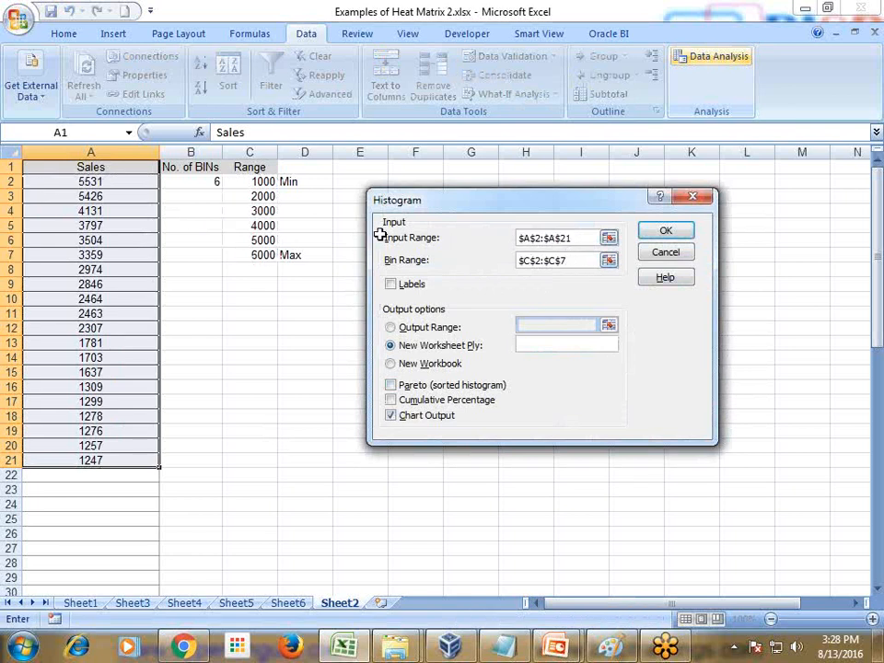
pyautogui.moveTo(266, 187); pyautogui.dragTo(263, 255)
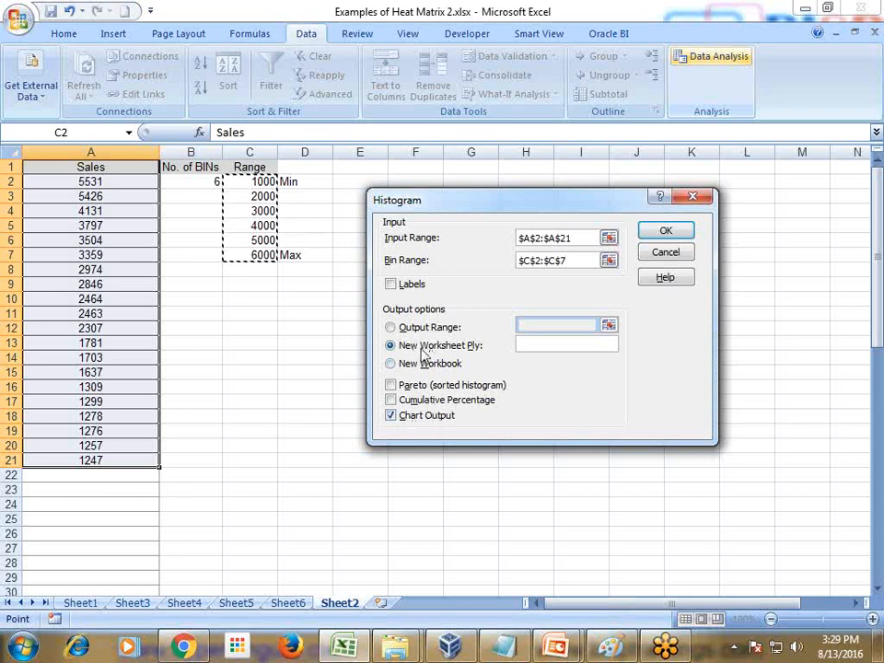
pyautogui.click(666, 232)
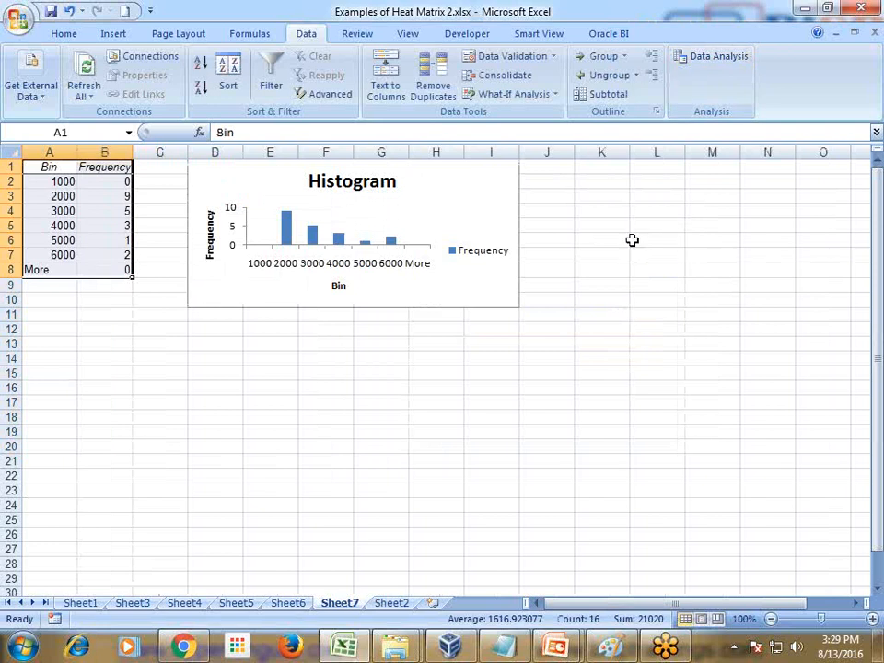
# Step: Examine the frequencies of the 2000 and 6000 bins in the histogram output table
pyautogui.click(490, 343)
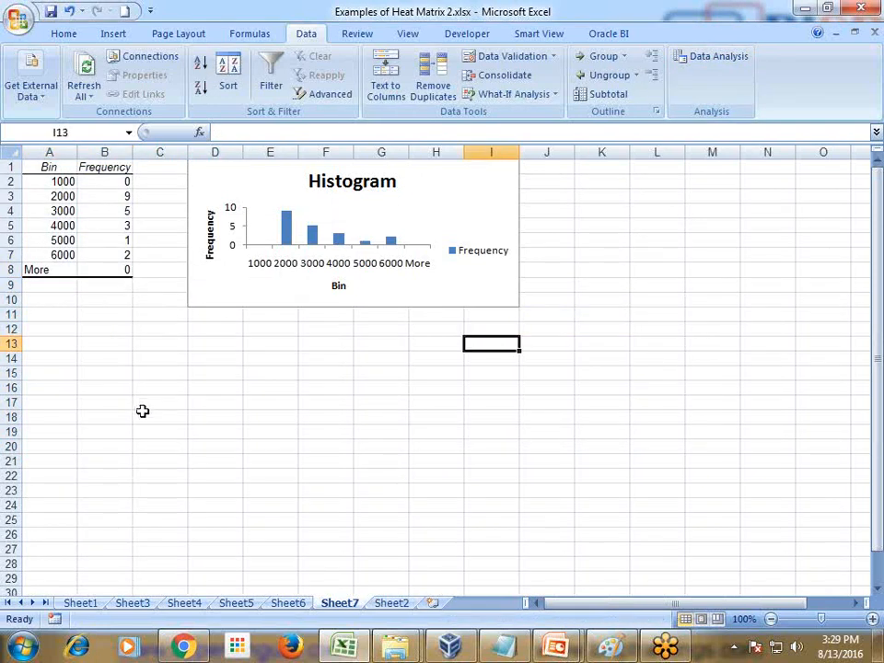
pyautogui.click(55, 196)
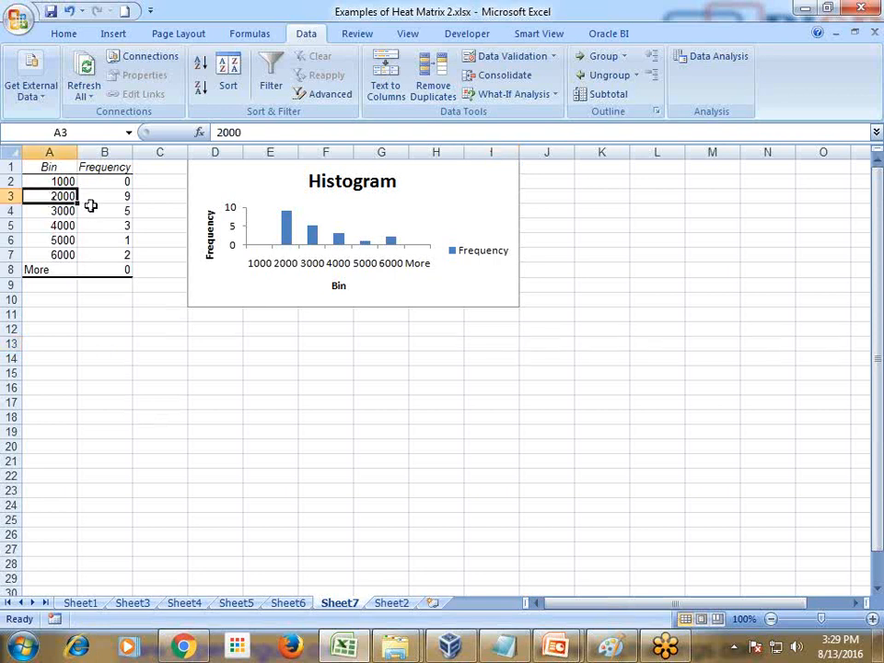
pyautogui.click(120, 197)
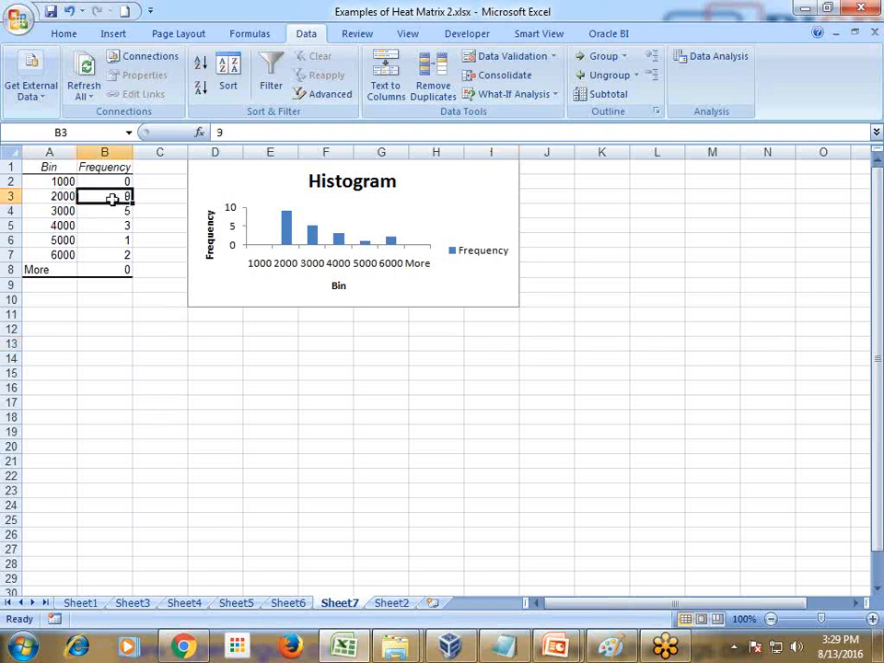
pyautogui.click(68, 252)
pyautogui.click(104, 255)
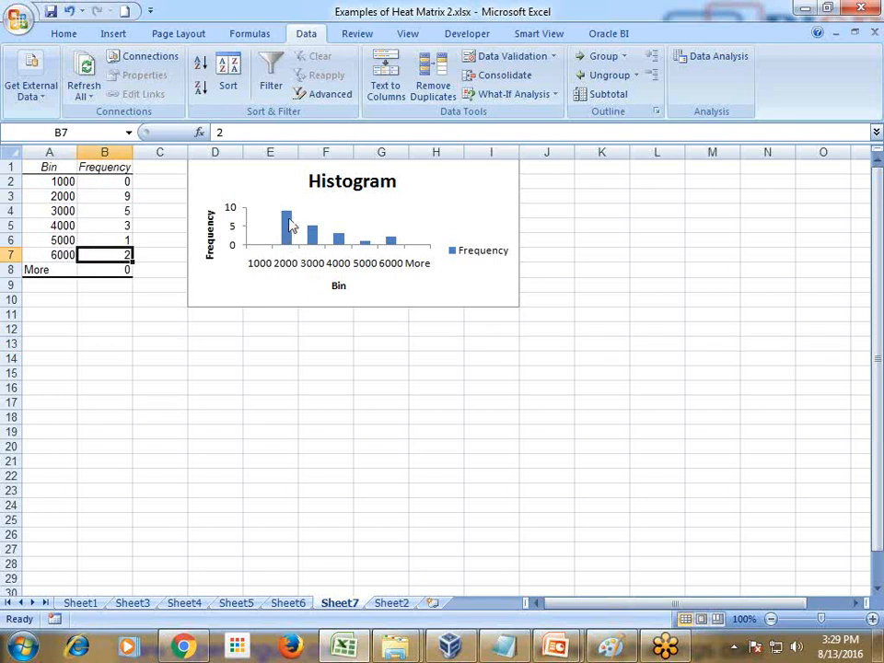
pyautogui.click(55, 197)
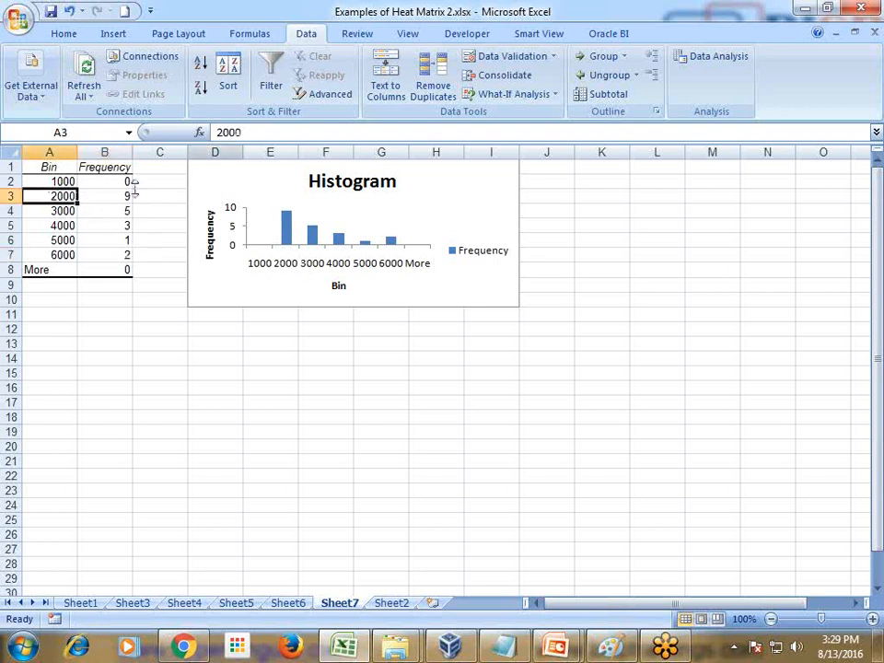
# Step: Return to Sheet2 and review the sales values, the number of bins and the lower and upper range limits
pyautogui.click(236, 603)
pyautogui.click(387, 606)
pyautogui.click(290, 416)
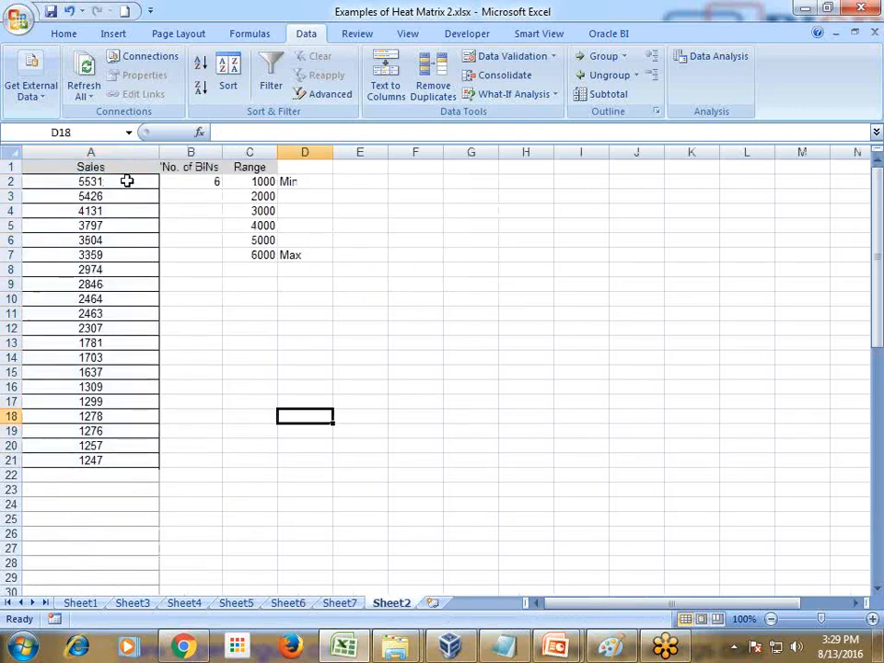
pyautogui.moveTo(126, 181); pyautogui.dragTo(107, 458)
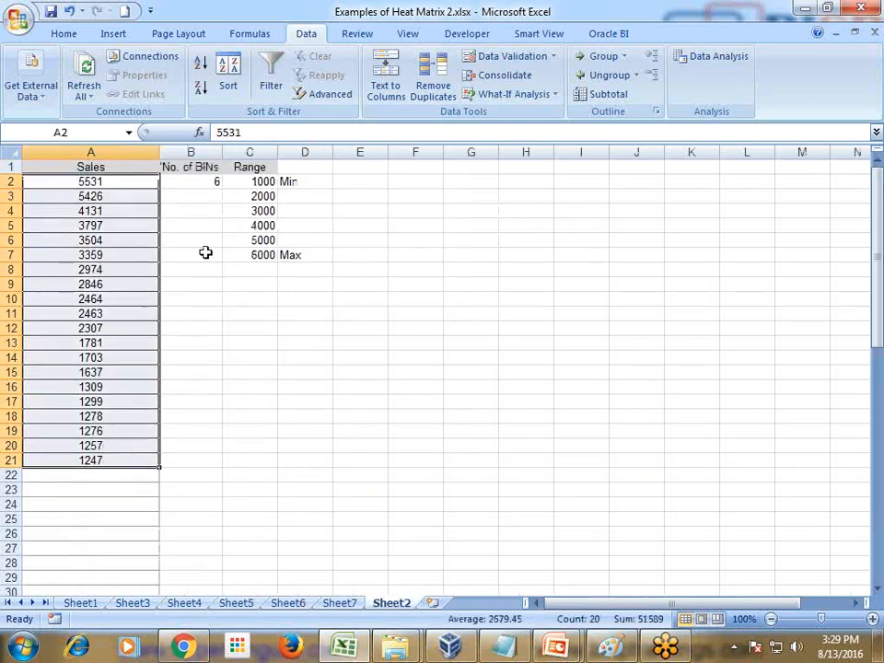
pyautogui.click(209, 184)
pyautogui.click(256, 183)
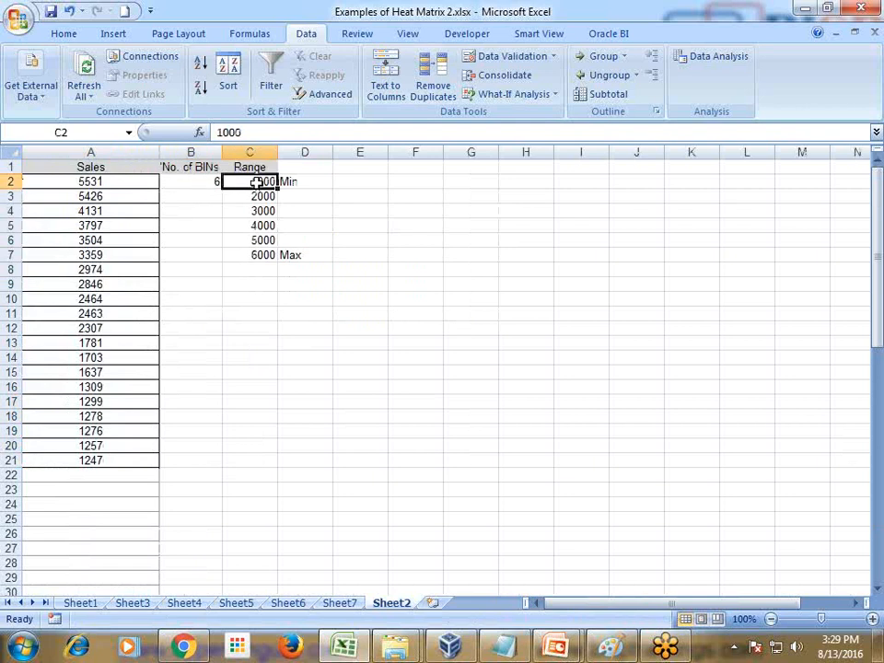
pyautogui.click(253, 254)
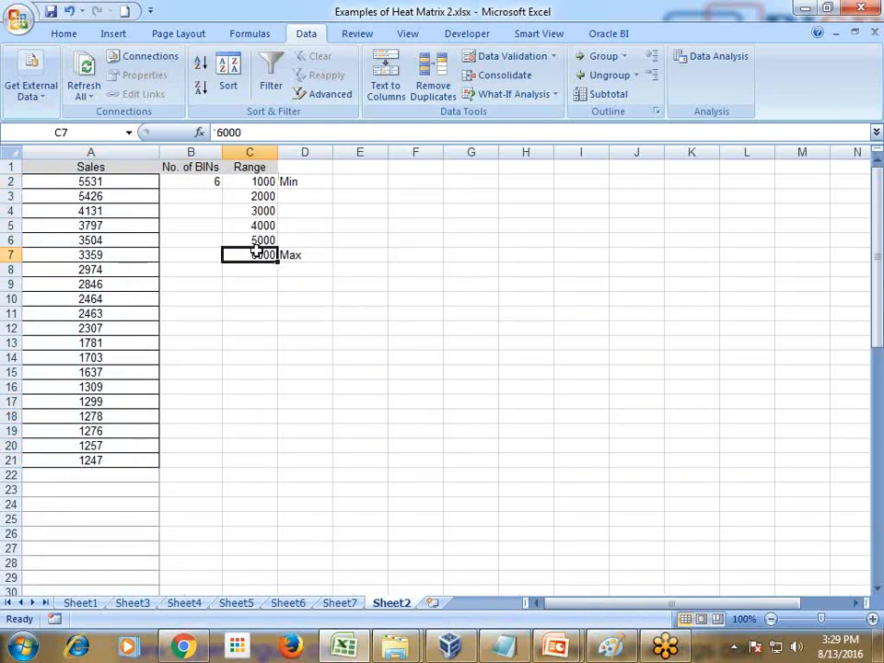
# Step: Switch to the PowerPoint slide on the BIN function and underline BIN and numeric_expr in the syntax with the pen
pyautogui.moveTo(555, 647)
pyautogui.click(565, 564)
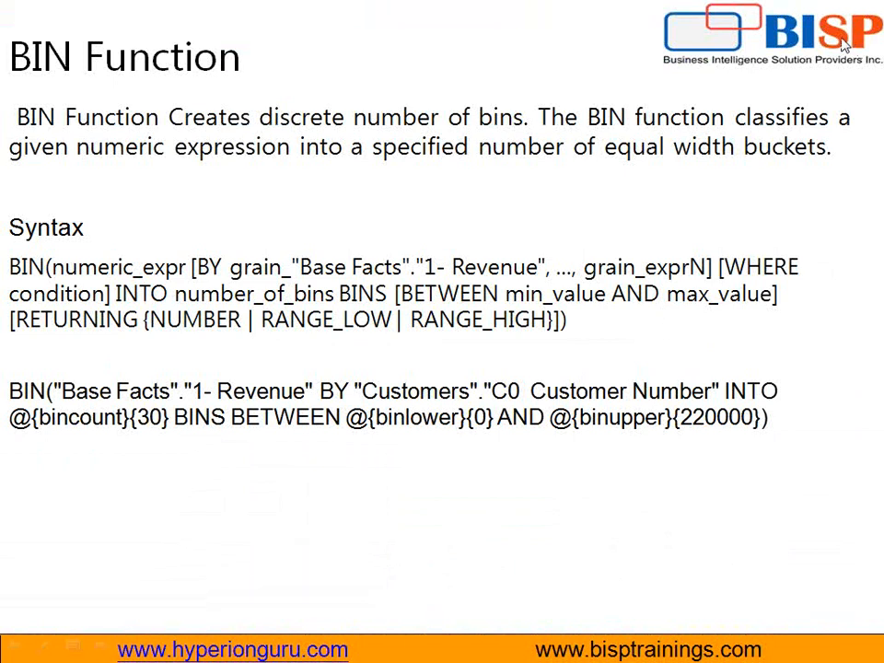
pyautogui.hotkey('ctrl', 'p')
pyautogui.moveTo(4, 277); pyautogui.dragTo(40, 276)
pyautogui.moveTo(4, 281); pyautogui.dragTo(183, 276)
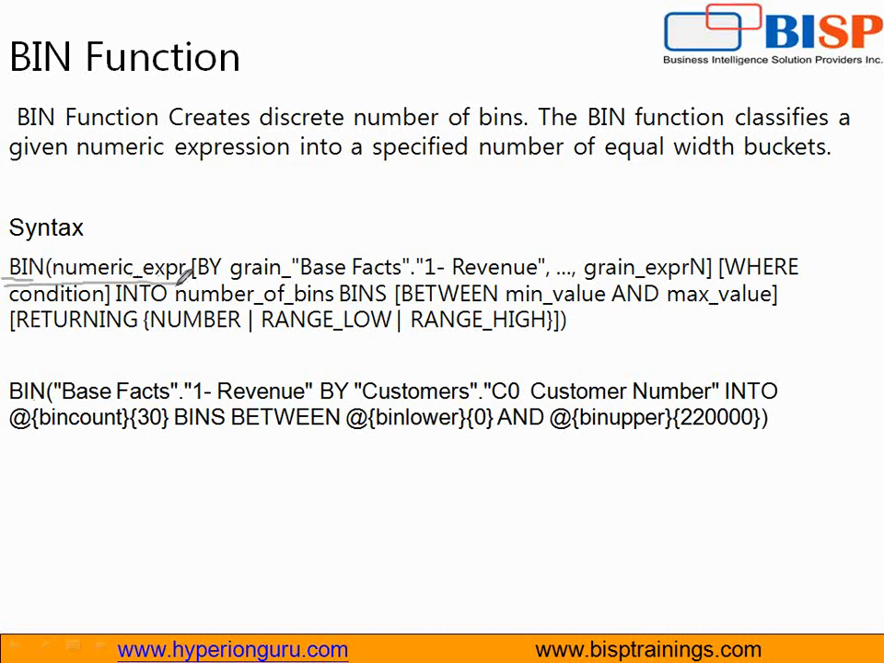
# Step: Box "Base Facts"."1- Revenue" and underline "Customers"."C0 Customer Number" in the example BIN formula
pyautogui.moveTo(55, 379)
pyautogui.mouseDown()
pyautogui.moveTo(64, 394)
pyautogui.moveTo(174, 416)
pyautogui.moveTo(303, 416)
pyautogui.moveTo(315, 377)
pyautogui.moveTo(57, 377)
pyautogui.mouseUp()
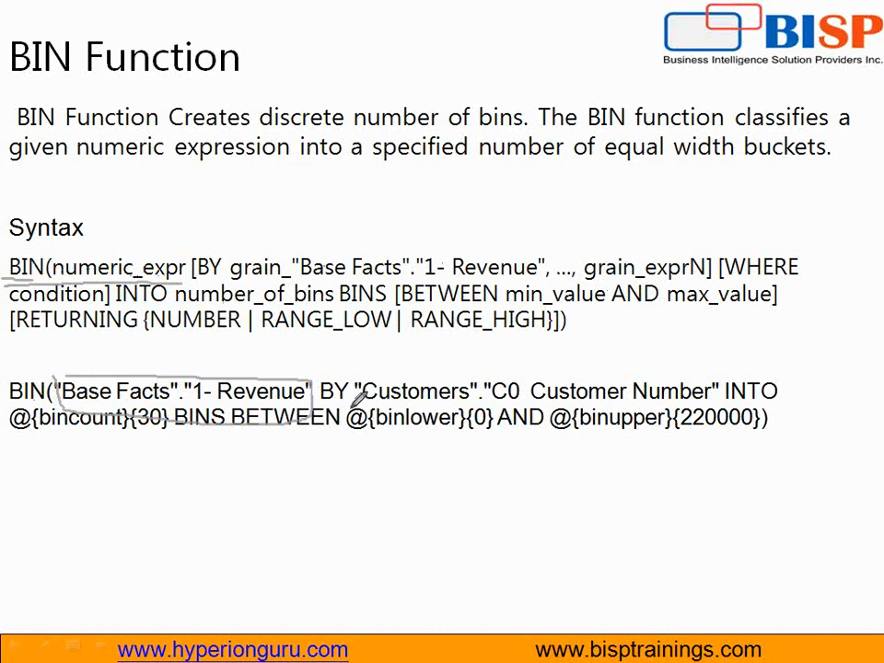
pyautogui.moveTo(356, 395); pyautogui.dragTo(716, 398)
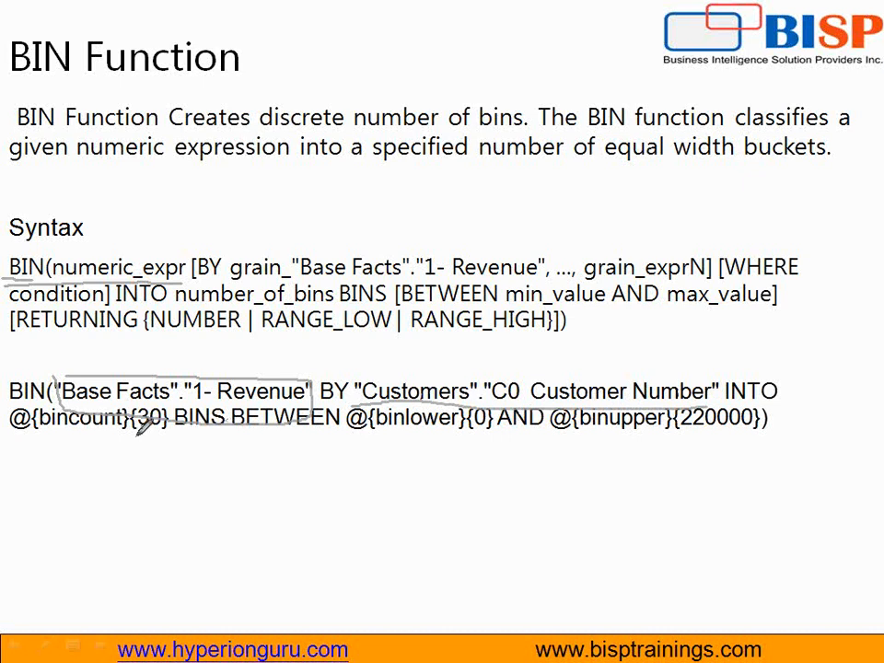
# Step: Handwrite 10 under the bincount value, underline binlower, and write sample lower and upper limits beneath binlower and binupper
pyautogui.moveTo(136, 436)
pyautogui.mouseDown()
pyautogui.moveTo(138, 473)
pyautogui.moveTo(160, 473)
pyautogui.moveTo(170, 446)
pyautogui.moveTo(150, 440)
pyautogui.mouseUp()
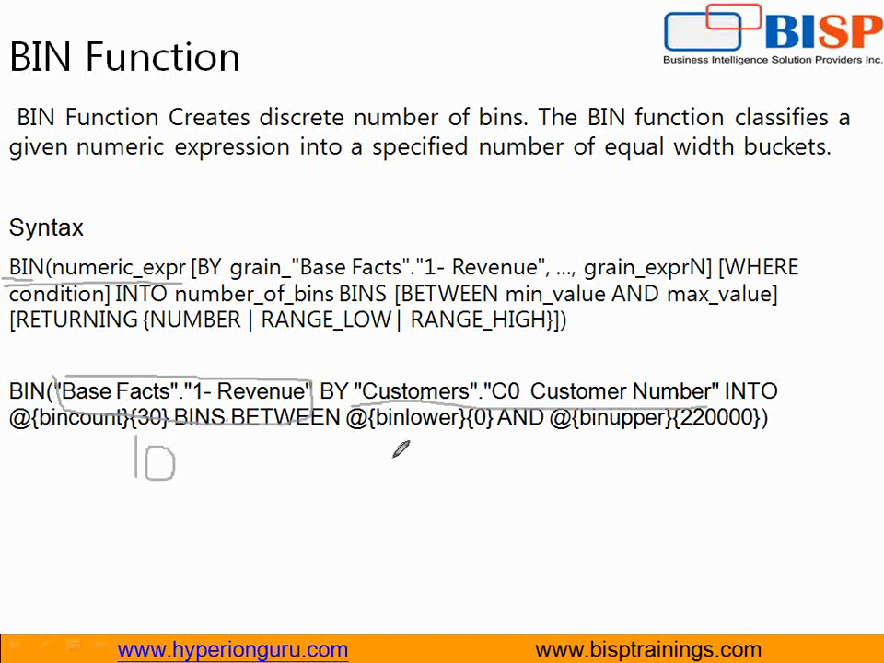
pyautogui.moveTo(355, 445); pyautogui.dragTo(467, 445)
pyautogui.moveTo(378, 474)
pyautogui.mouseDown()
pyautogui.moveTo(378, 504)
pyautogui.moveTo(393, 503)
pyautogui.mouseUp()
pyautogui.moveTo(398, 504)
pyautogui.mouseDown()
pyautogui.moveTo(406, 479)
pyautogui.moveTo(429, 508)
pyautogui.mouseUp()
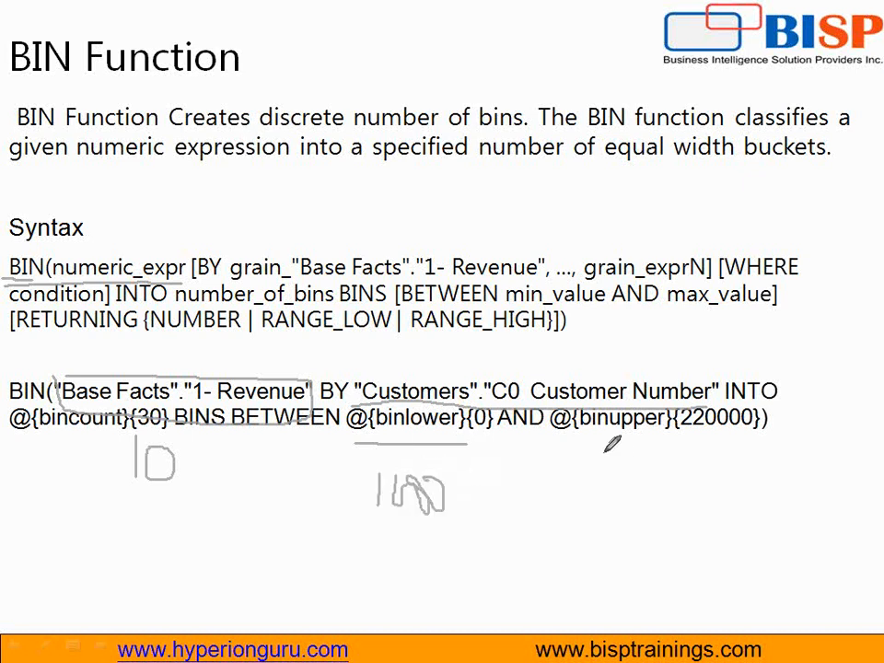
pyautogui.moveTo(604, 451)
pyautogui.mouseDown()
pyautogui.moveTo(604, 481)
pyautogui.moveTo(614, 457)
pyautogui.moveTo(637, 465)
pyautogui.moveTo(674, 453)
pyautogui.moveTo(647, 451)
pyautogui.moveTo(600, 479)
pyautogui.mouseUp()
pyautogui.moveTo(691, 459); pyautogui.dragTo(692, 461)
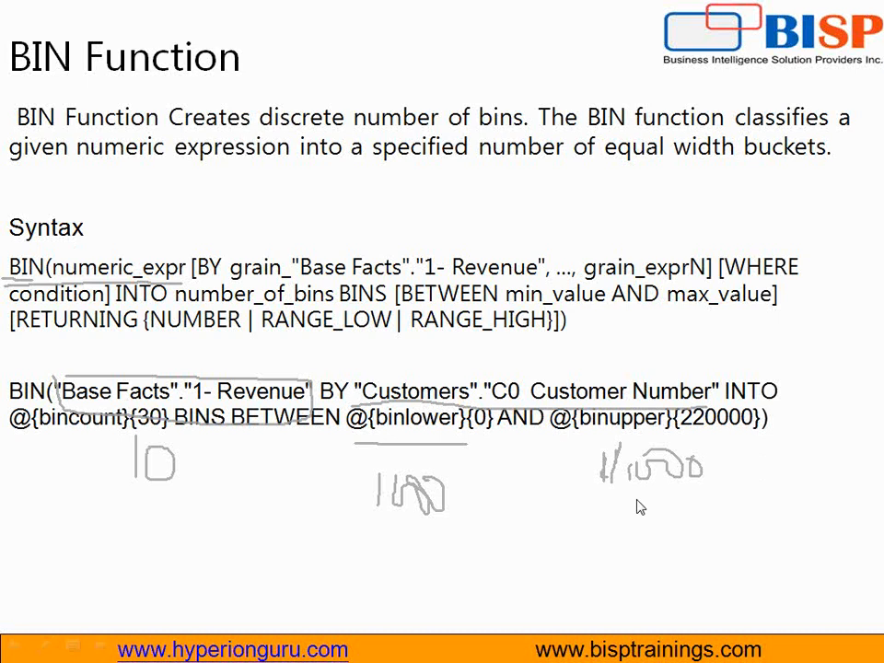
# Step: Advance to the heat matrix slide and draw a rightward arrow above the matrix labelled as revenue
pyautogui.click(788, 503)
pyautogui.press('super')
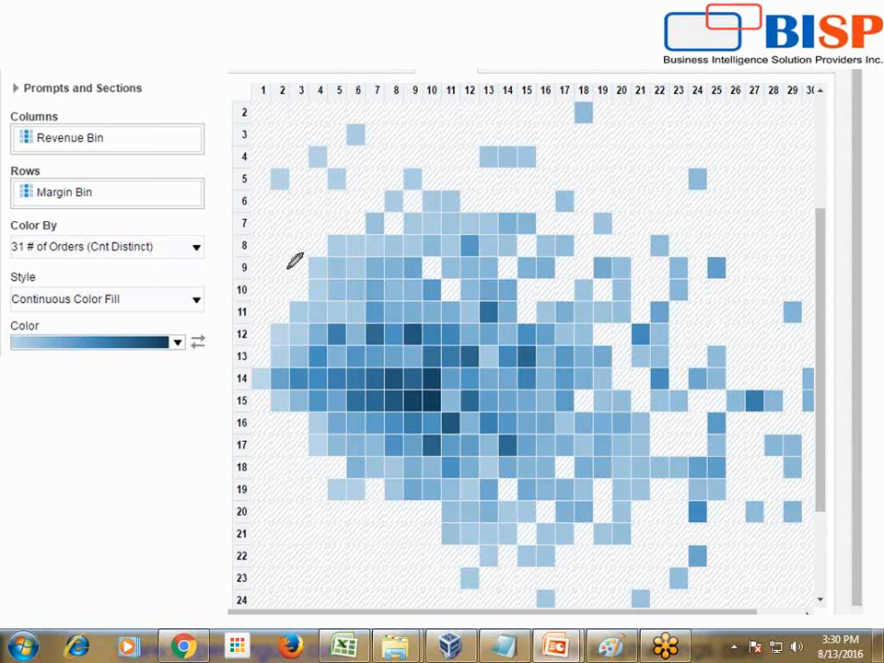
pyautogui.moveTo(286, 35)
pyautogui.mouseDown()
pyautogui.moveTo(505, 37)
pyautogui.moveTo(486, 71)
pyautogui.mouseUp()
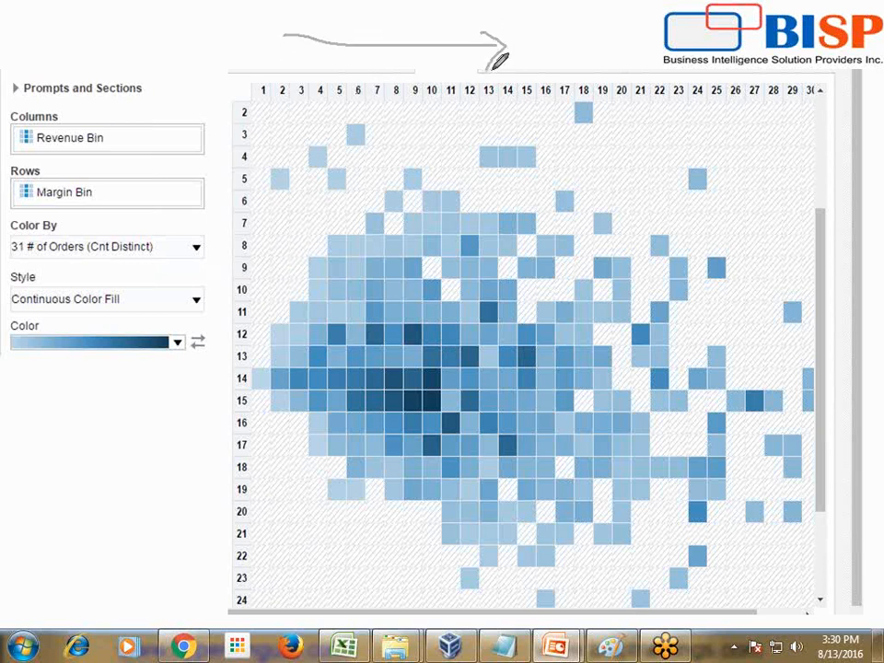
pyautogui.moveTo(508, 28)
pyautogui.mouseDown()
pyautogui.moveTo(512, 67)
pyautogui.moveTo(525, 41)
pyautogui.moveTo(649, 46)
pyautogui.mouseUp()
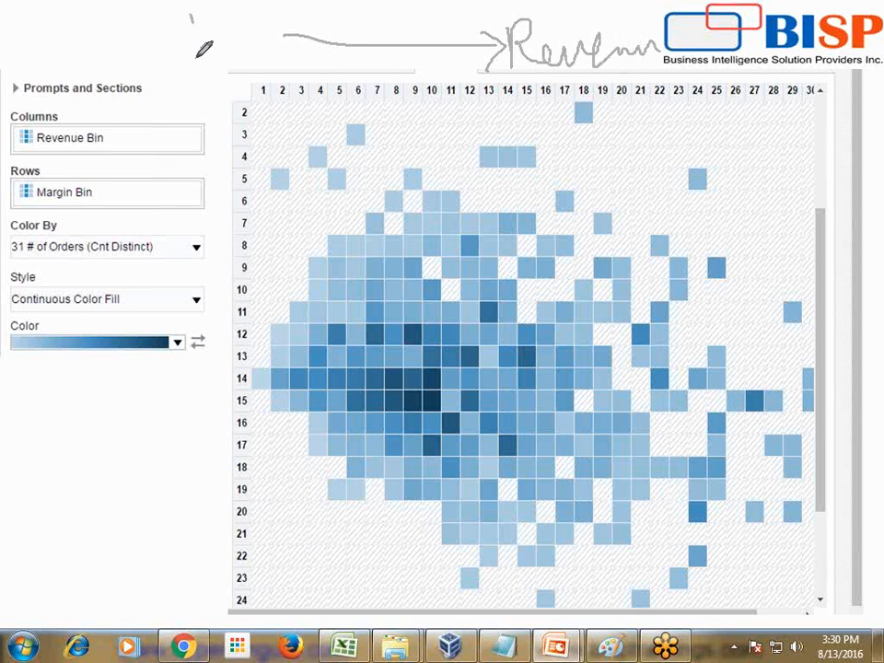
# Step: Draw a downward arrow labelled M beside the matrix and tick the Revenue Bin column and Margin Bin row fields
pyautogui.moveTo(192, 14); pyautogui.dragTo(195, 101)
pyautogui.moveTo(212, 81); pyautogui.dragTo(197, 98)
pyautogui.moveTo(59, 46)
pyautogui.mouseDown()
pyautogui.moveTo(78, 16)
pyautogui.moveTo(104, 69)
pyautogui.mouseUp()
pyautogui.moveTo(70, 133); pyautogui.dragTo(135, 74)
pyautogui.moveTo(61, 172)
pyautogui.mouseDown()
pyautogui.moveTo(73, 184)
pyautogui.moveTo(134, 127)
pyautogui.mouseUp()
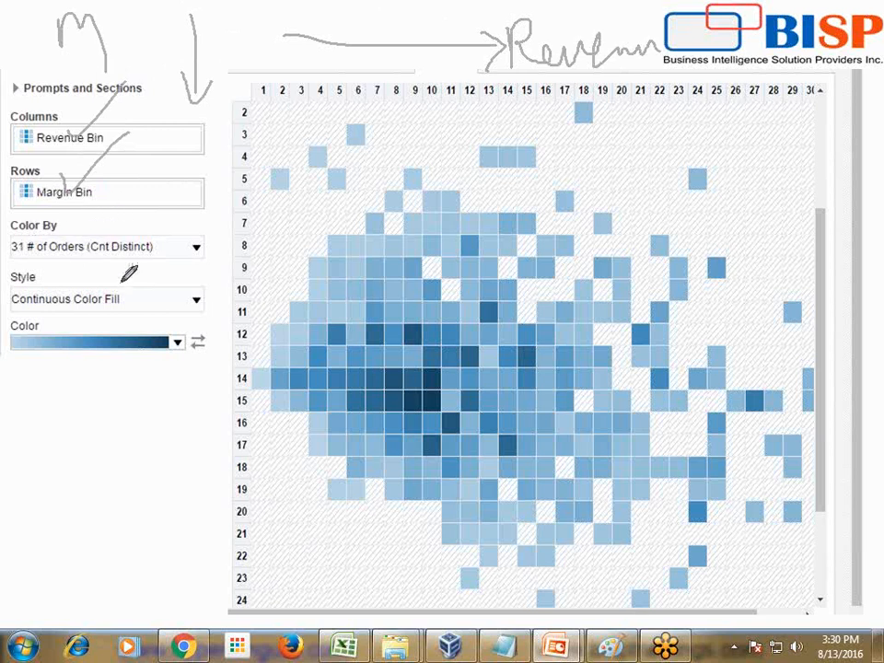
# Step: Outline the matrix cells at row 11, column 13 and row 15, column 9, and mark the headings of column 9 and row 15
pyautogui.moveTo(492, 287)
pyautogui.mouseDown()
pyautogui.moveTo(484, 309)
pyautogui.moveTo(507, 309)
pyautogui.moveTo(494, 290)
pyautogui.mouseUp()
pyautogui.moveTo(415, 394); pyautogui.dragTo(419, 403)
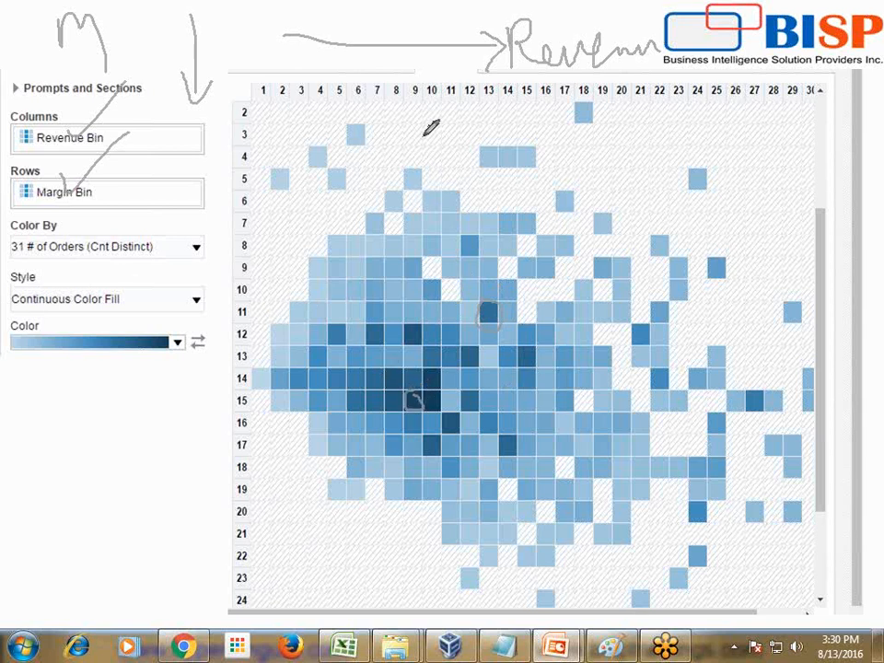
pyautogui.moveTo(424, 81); pyautogui.dragTo(426, 61)
pyautogui.moveTo(208, 403)
pyautogui.mouseDown()
pyautogui.moveTo(238, 392)
pyautogui.moveTo(222, 418)
pyautogui.mouseUp()
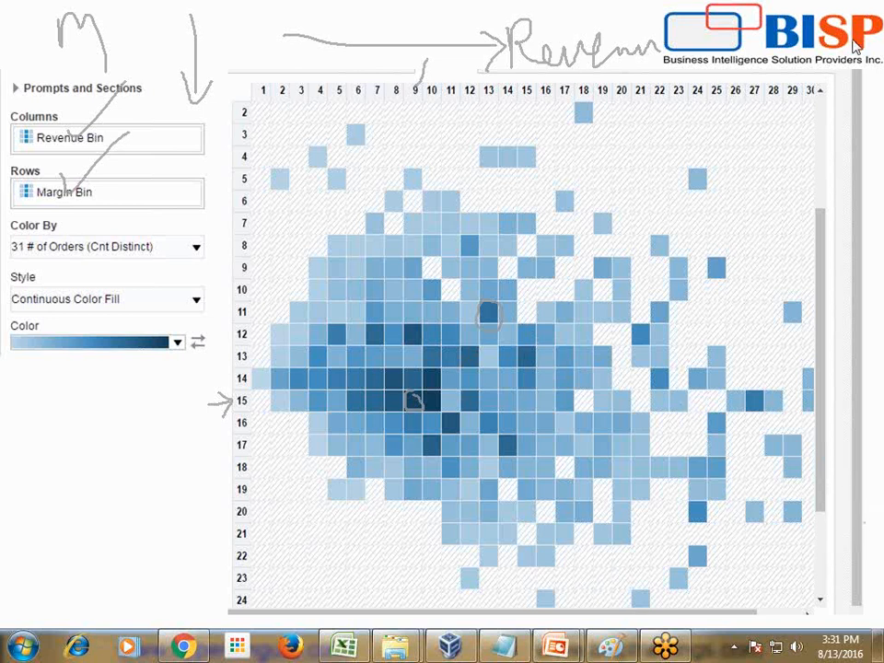
# Step: Switch to Chrome with the Examples of Heat Matrix 2 analysis in Oracle BI Answers
pyautogui.click(184, 647)
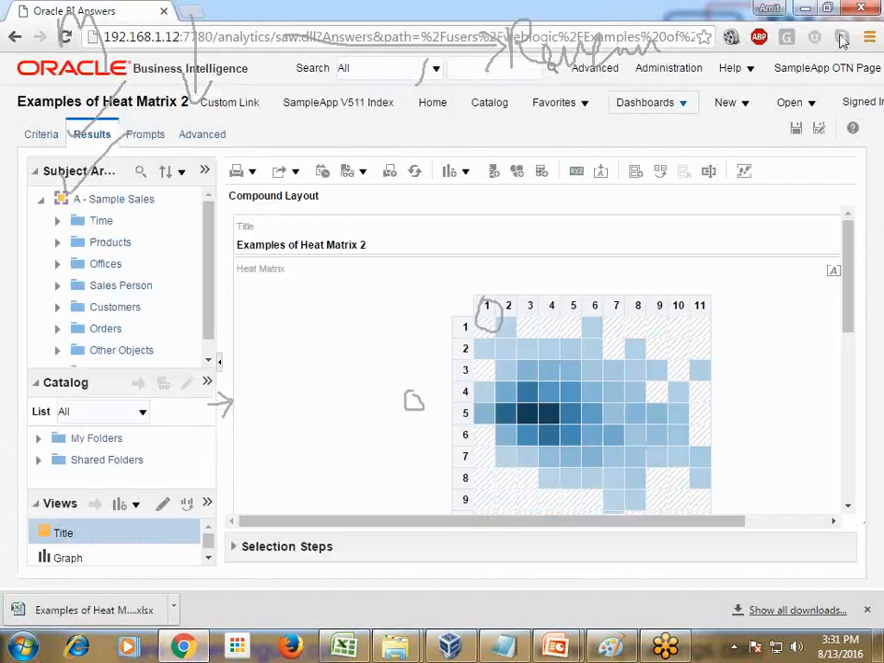
# Step: Create a new analysis on the A - Sample Sales subject area, leaving the heat matrix analysis without saving it
pyautogui.click(644, 102)
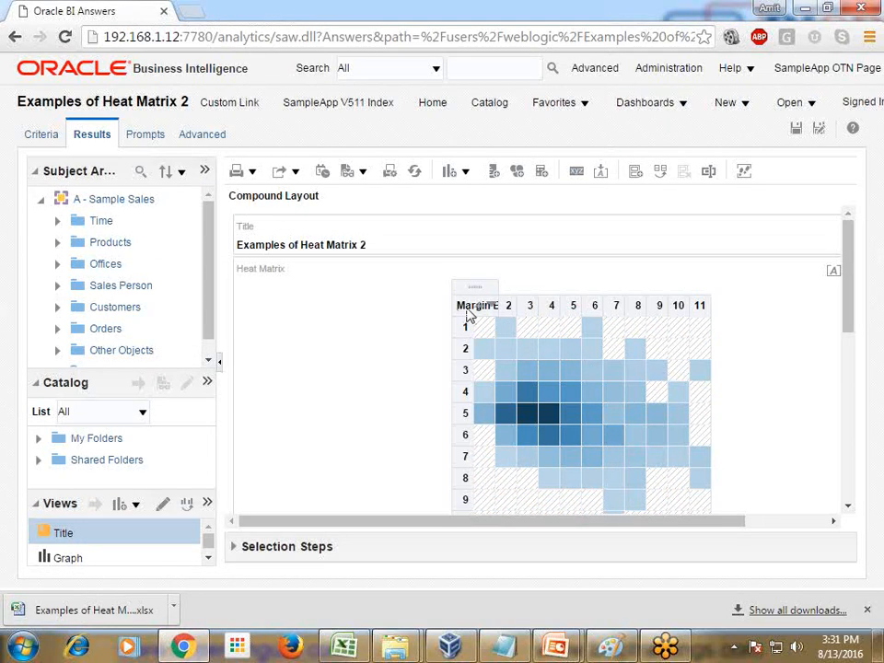
pyautogui.scroll(-1, 681, 319)
pyautogui.scroll(-5, 700, 322)
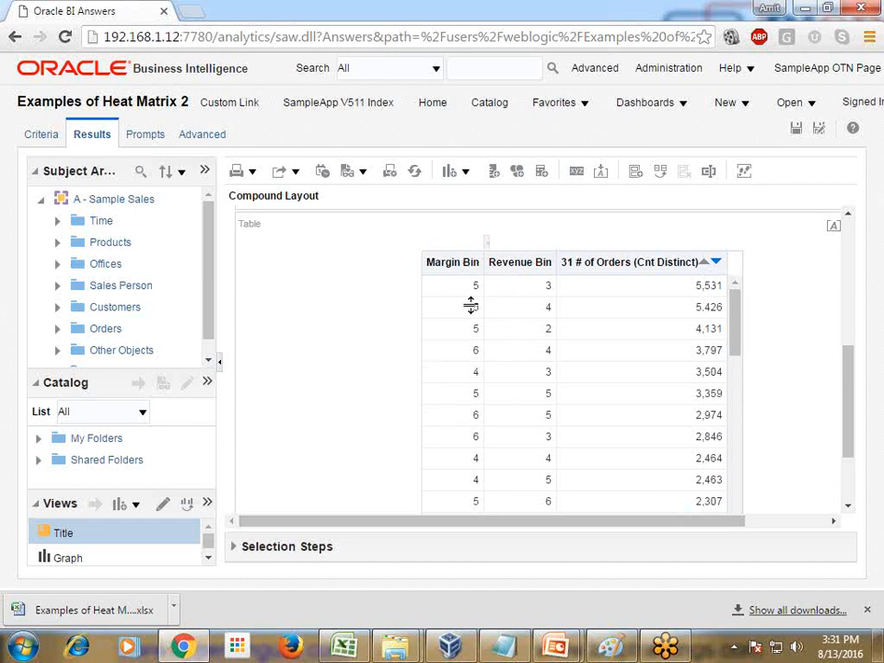
pyautogui.click(742, 103)
pyautogui.click(756, 231)
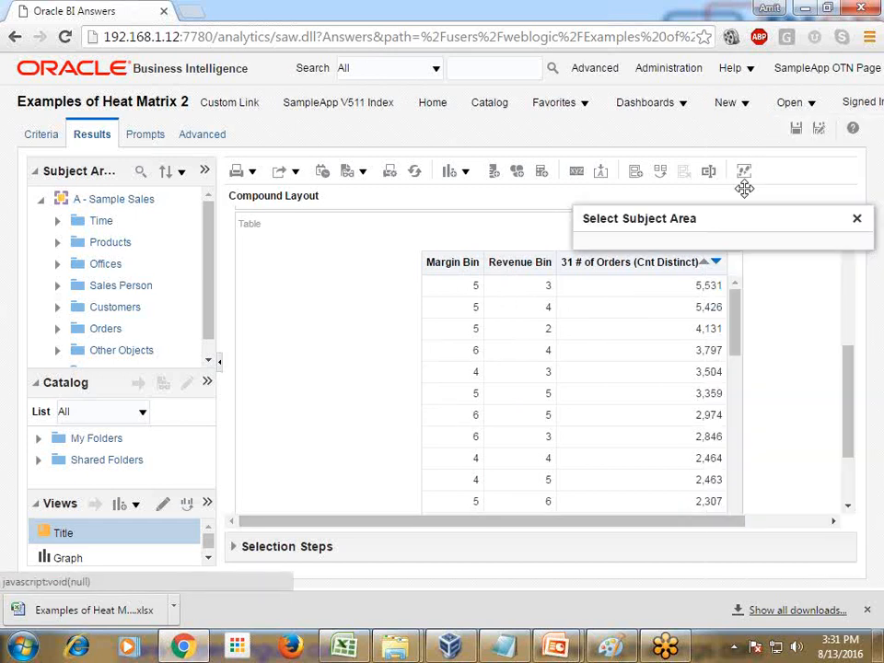
pyautogui.click(650, 262)
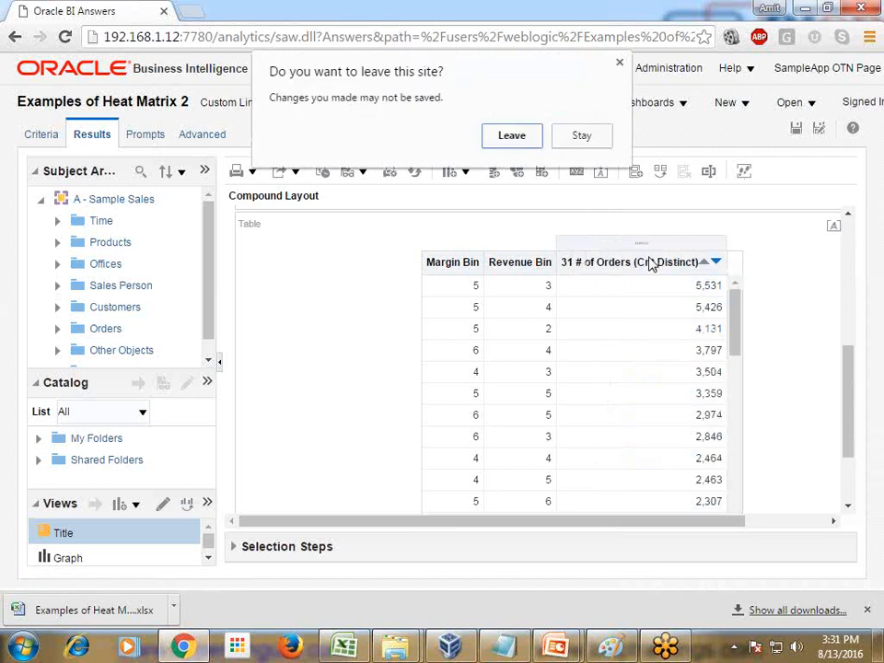
pyautogui.click(516, 140)
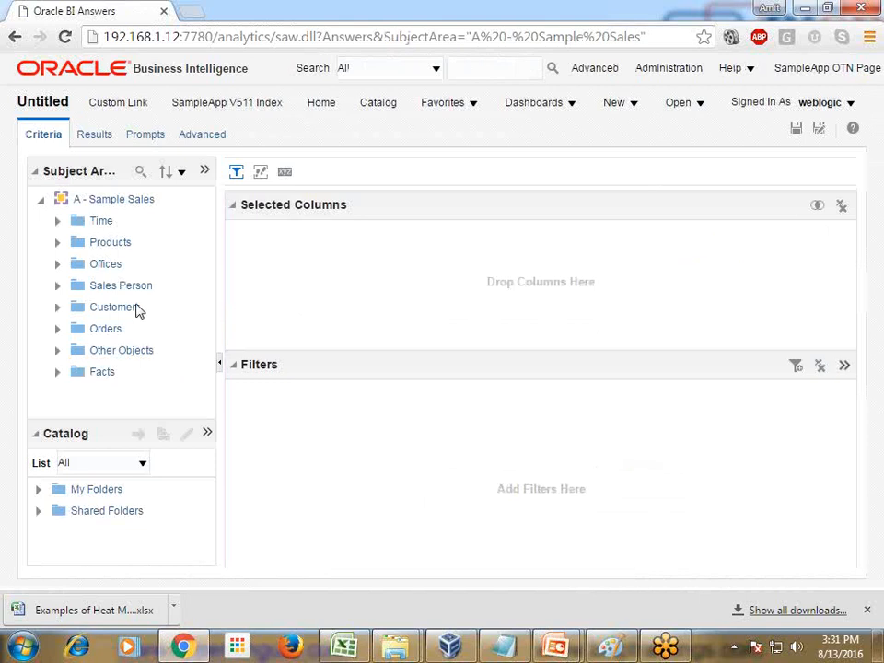
# Step: Add the 1- Revenue measure from the Base Facts folder to the selected columns
pyautogui.click(57, 371)
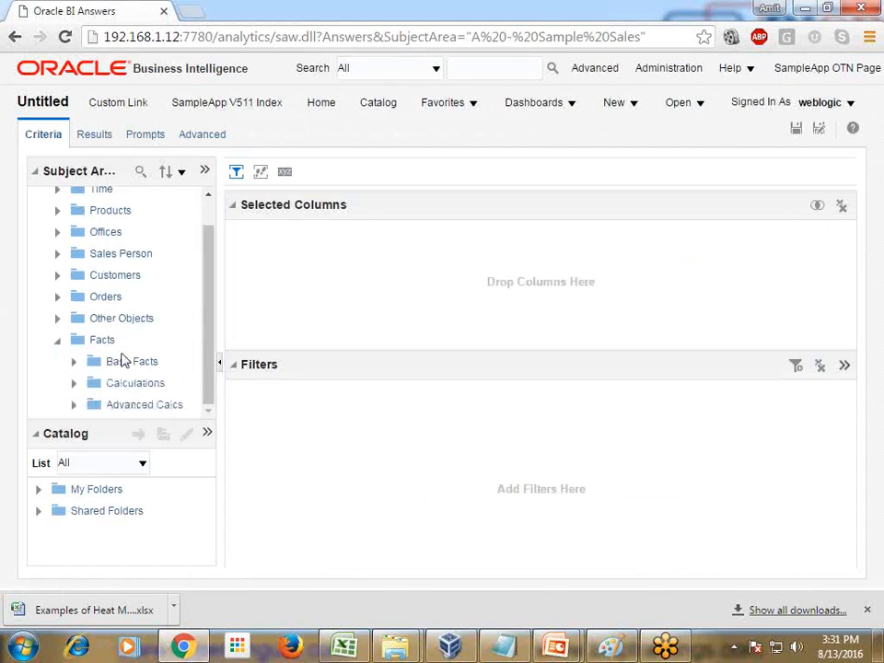
pyautogui.click(74, 362)
pyautogui.scroll(-5, 170, 341)
pyautogui.scroll(4, 175, 323)
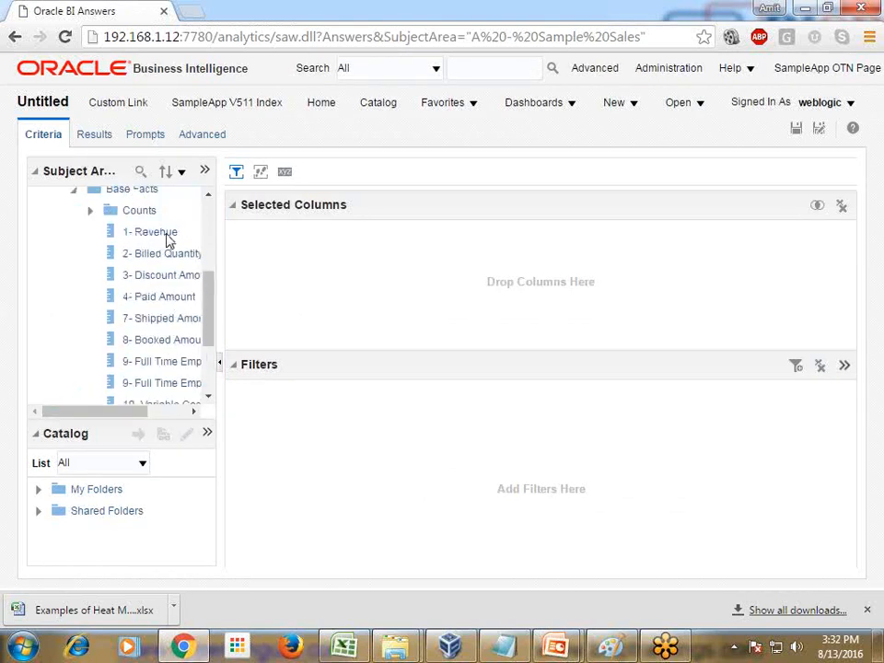
pyautogui.moveTo(169, 236); pyautogui.dragTo(327, 258)
# Step: Replace the formula of the 1- Revenue column with the syntax template of the Bin aggregate function
pyautogui.click(322, 269)
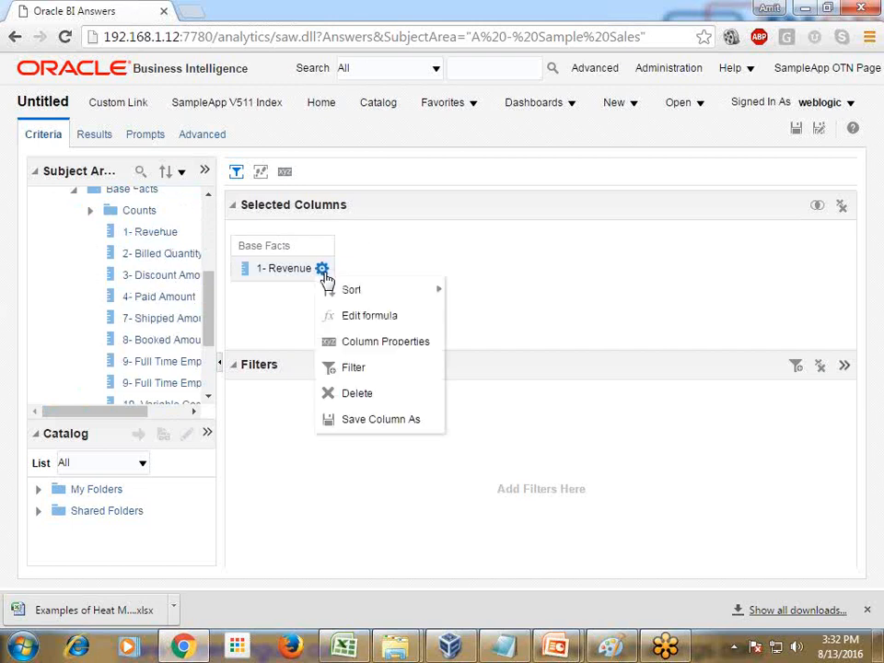
pyautogui.click(358, 313)
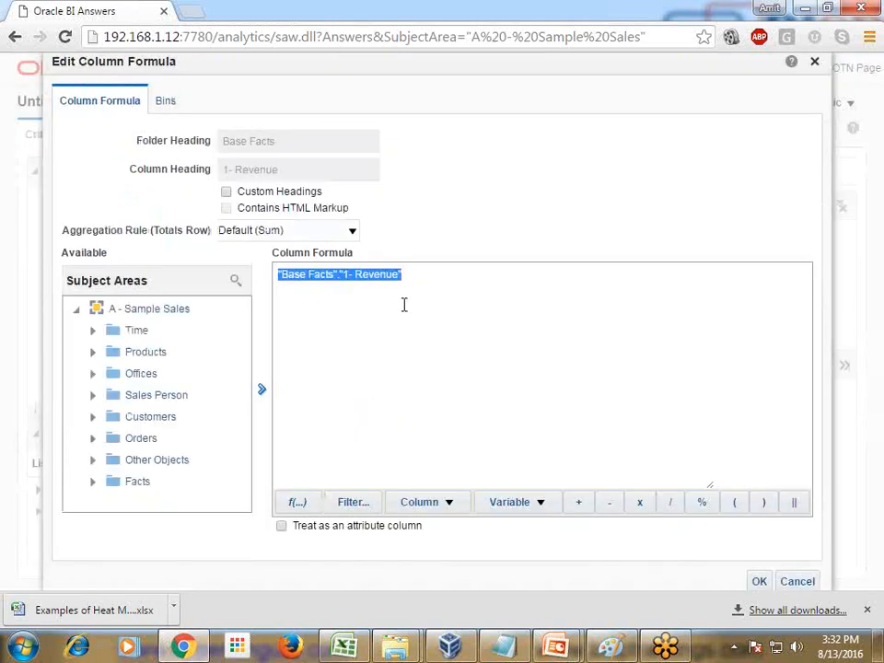
pyautogui.press('Delete')
pyautogui.click(296, 501)
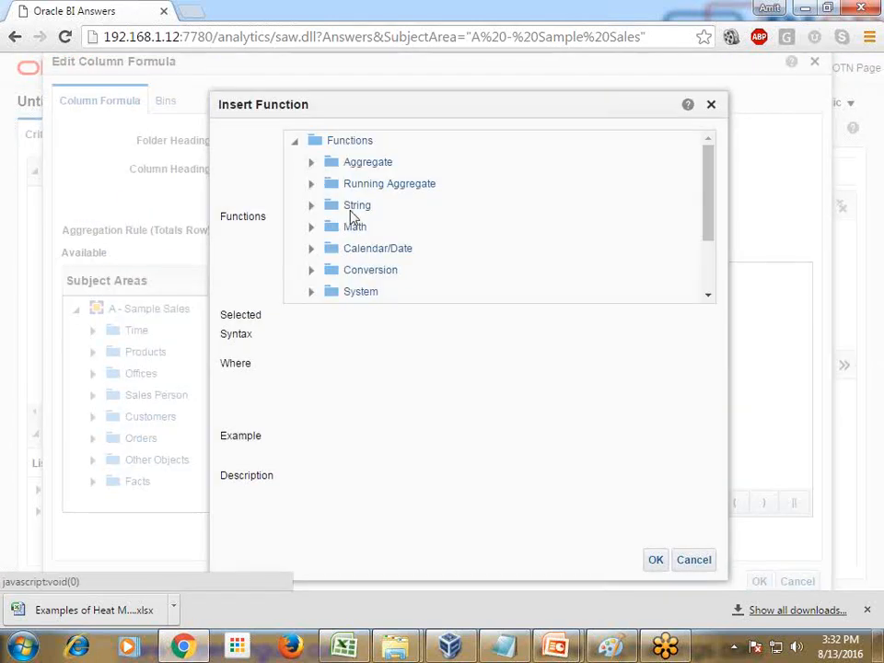
pyautogui.click(311, 163)
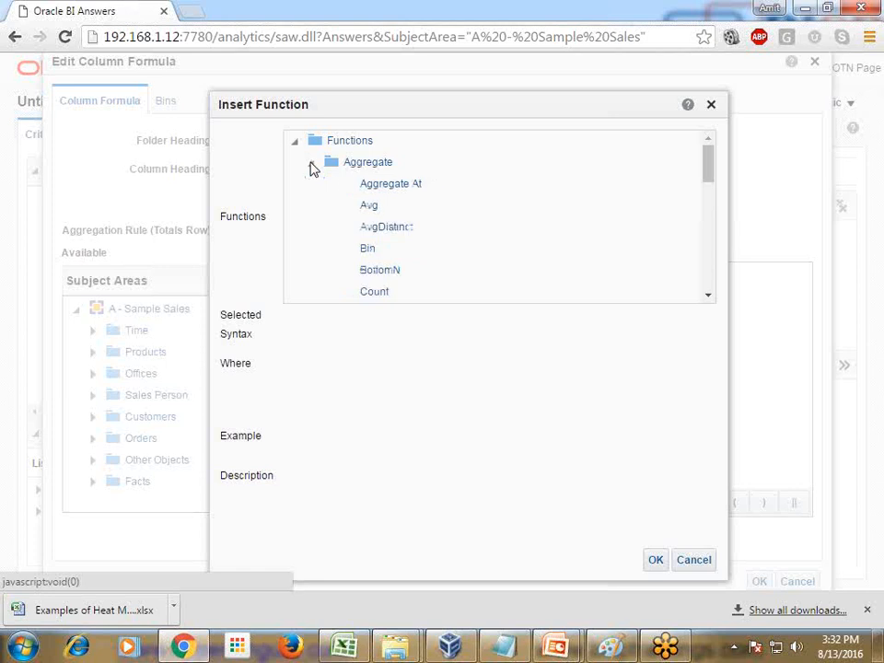
pyautogui.click(367, 250)
pyautogui.click(654, 559)
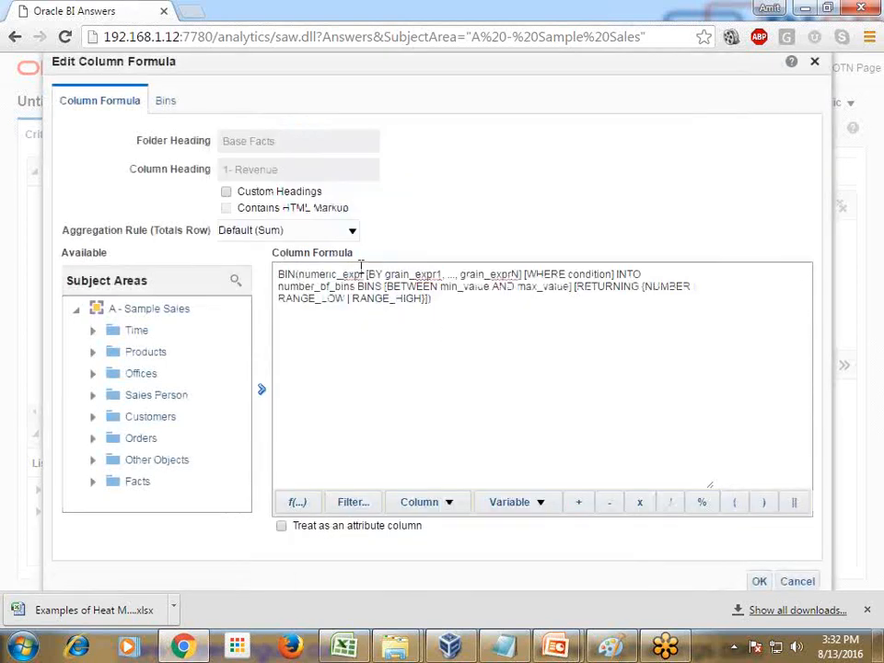
# Step: Replace the numeric_expr placeholder with "Base Facts"."1- Revenue" and remove the opening bracket before BY
pyautogui.hotkey('shift', 'Right')
pyautogui.hotkey('shift', 'Right')
pyautogui.hotkey('shift', 'Right')
pyautogui.hotkey('shift', 'Right')
pyautogui.hotkey('shift', 'Right')
pyautogui.hotkey('shift', 'Right')
pyautogui.hotkey('shift', 'Right')
pyautogui.hotkey('shift', 'Right')
pyautogui.hotkey('shift', 'Right')
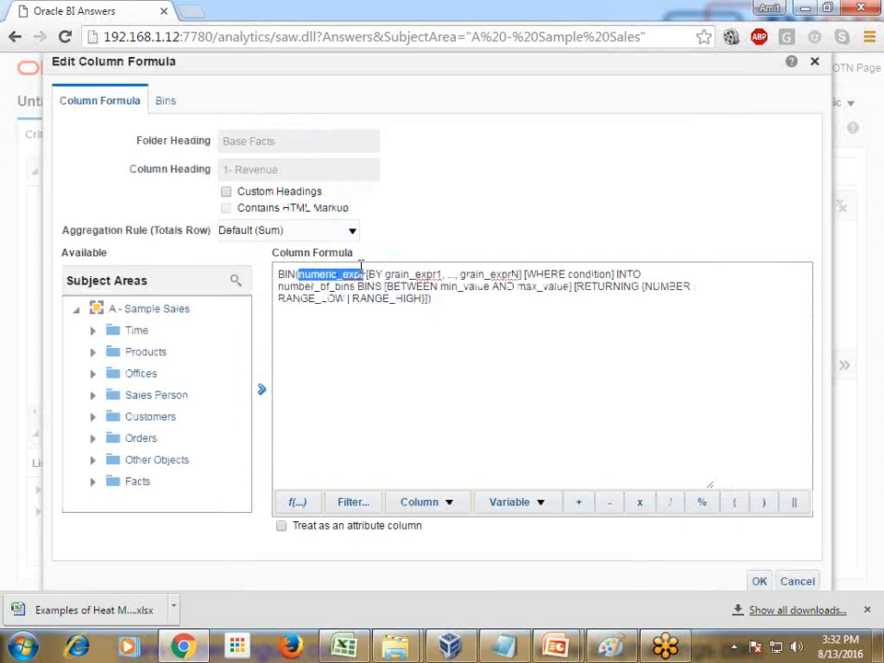
pyautogui.write('"Base Facts"."1 - Revenue"')
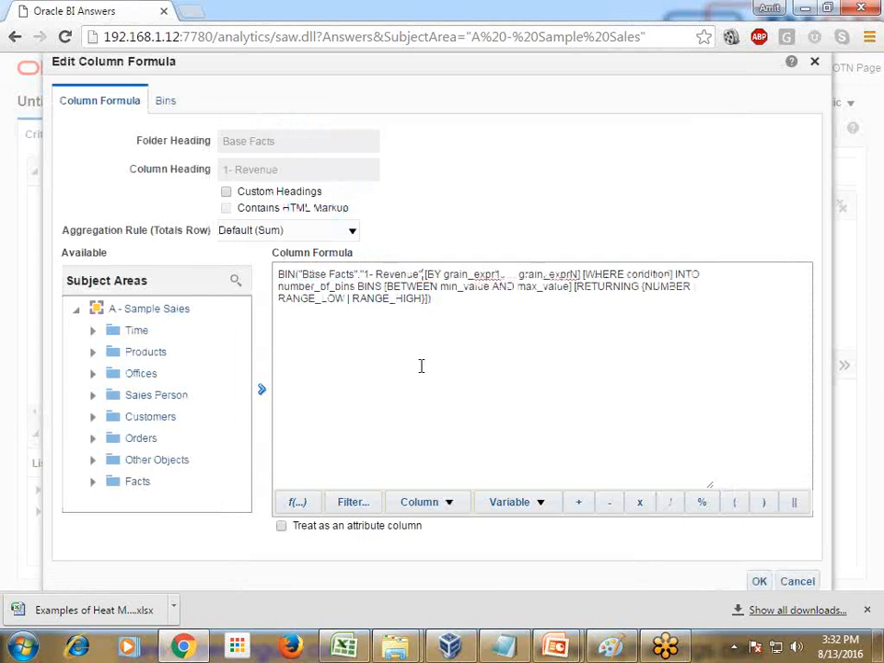
pyautogui.press('Delete')
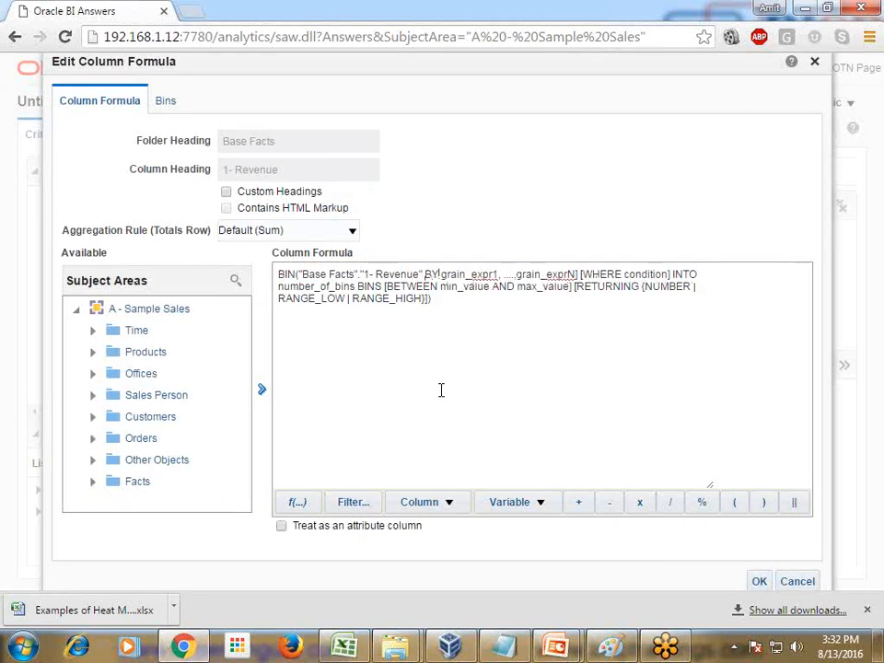
# Step: Replace the grain expressions and WHERE condition after BY with the C0 Customer Number column from the Customers folder
pyautogui.hotkey('shift', 'Right')
pyautogui.hotkey('shift', 'Right')
pyautogui.hotkey('shift', 'Right')
pyautogui.hotkey('shift', 'Right')
pyautogui.hotkey('shift', 'Right')
pyautogui.hotkey('shift', 'Right')
pyautogui.hotkey('shift', 'Right')
pyautogui.hotkey('shift', 'Right')
pyautogui.hotkey('shift', 'Right')
pyautogui.hotkey('shift', 'Right')
pyautogui.hotkey('shift', 'Right')
pyautogui.hotkey('shift', 'Right')
pyautogui.hotkey('shift', 'Right')
pyautogui.hotkey('shift', 'Right')
pyautogui.hotkey('shift', 'Right')
pyautogui.hotkey('shift', 'Right')
pyautogui.hotkey('shift', 'Right')
pyautogui.hotkey('shift', 'Right')
pyautogui.hotkey('shift', 'Right')
pyautogui.hotkey('shift', 'Right')
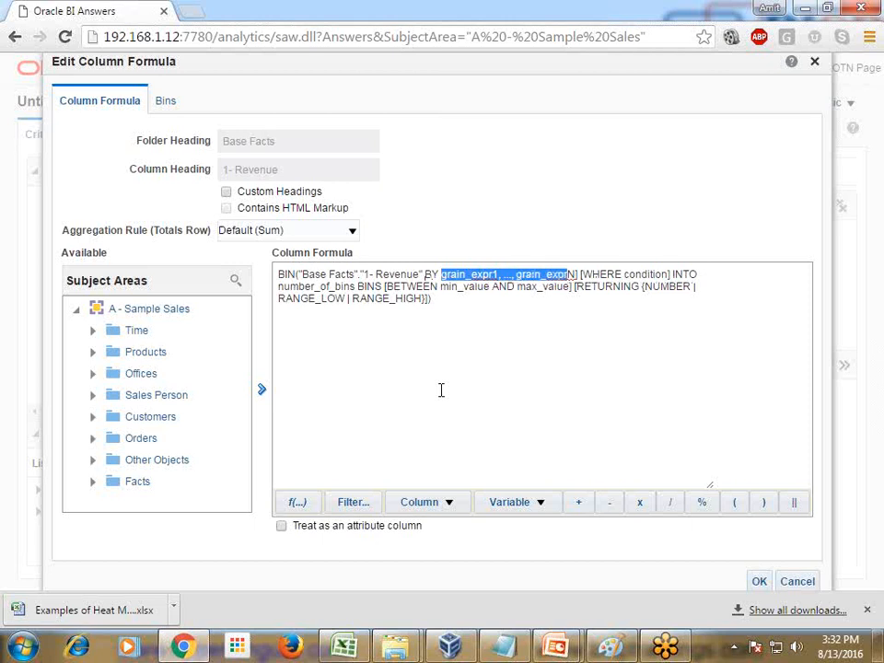
pyautogui.press('Delete')
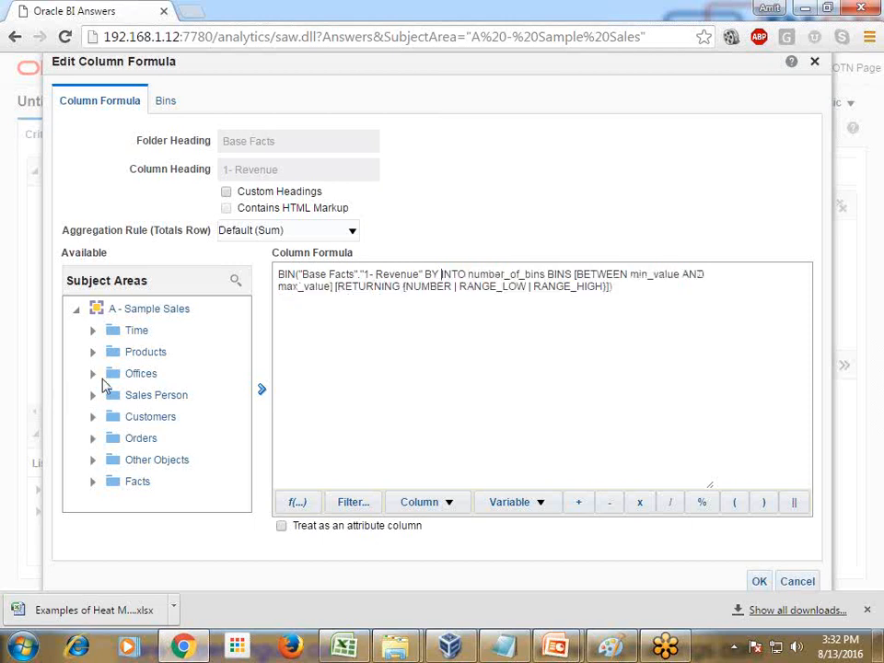
pyautogui.click(92, 416)
pyautogui.scroll(-5, 158, 414)
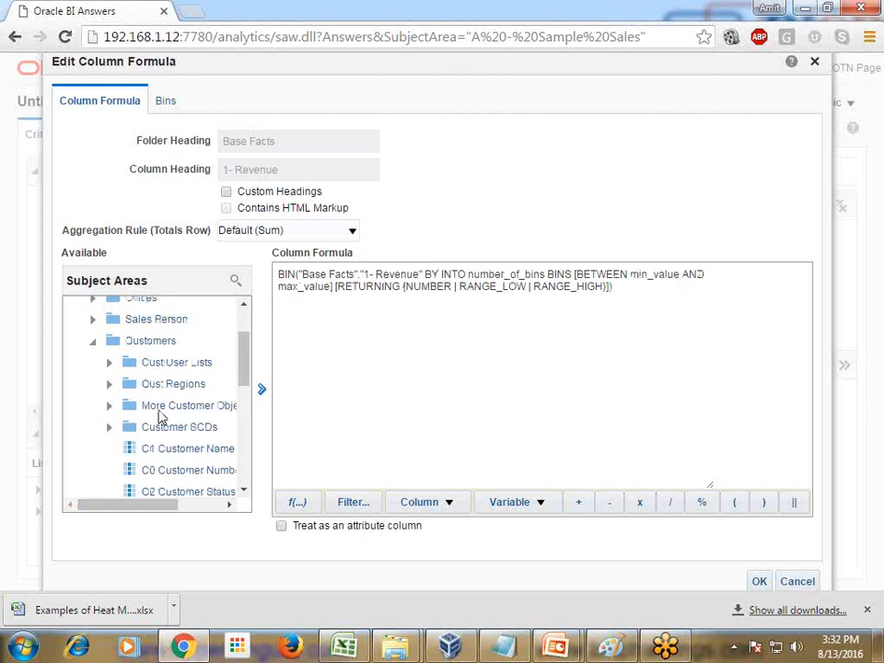
pyautogui.click(171, 374)
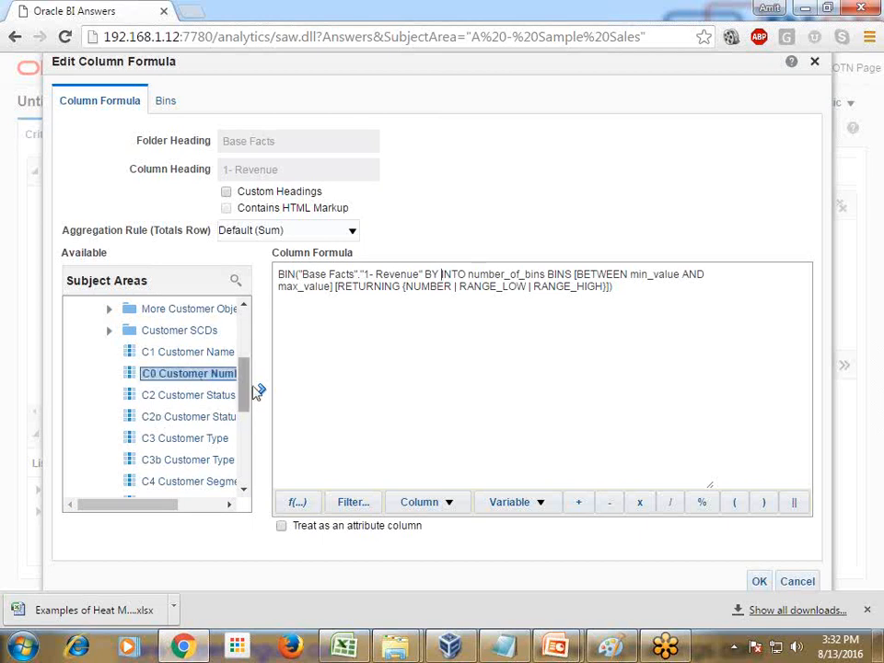
pyautogui.click(263, 389)
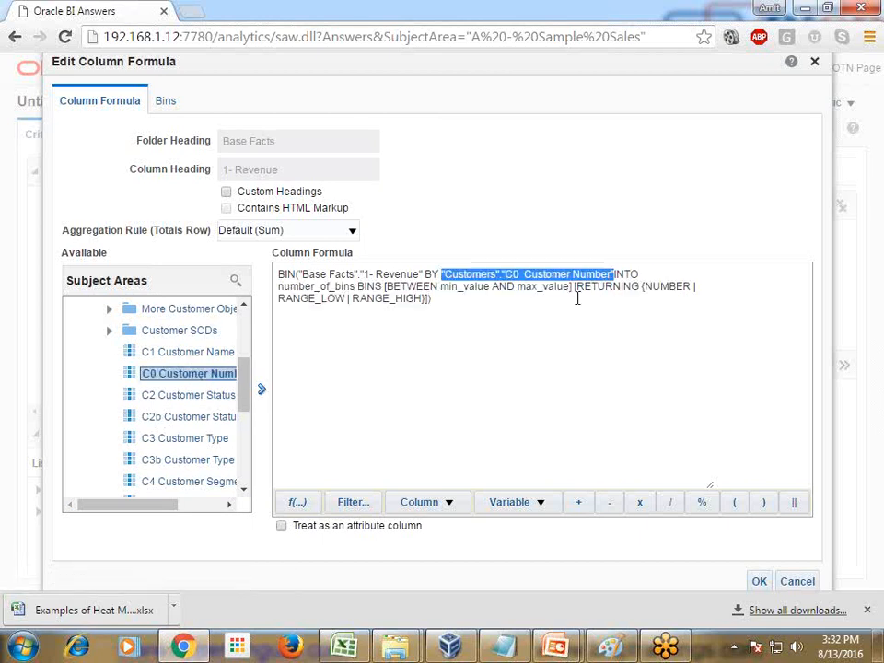
pyautogui.click(621, 276)
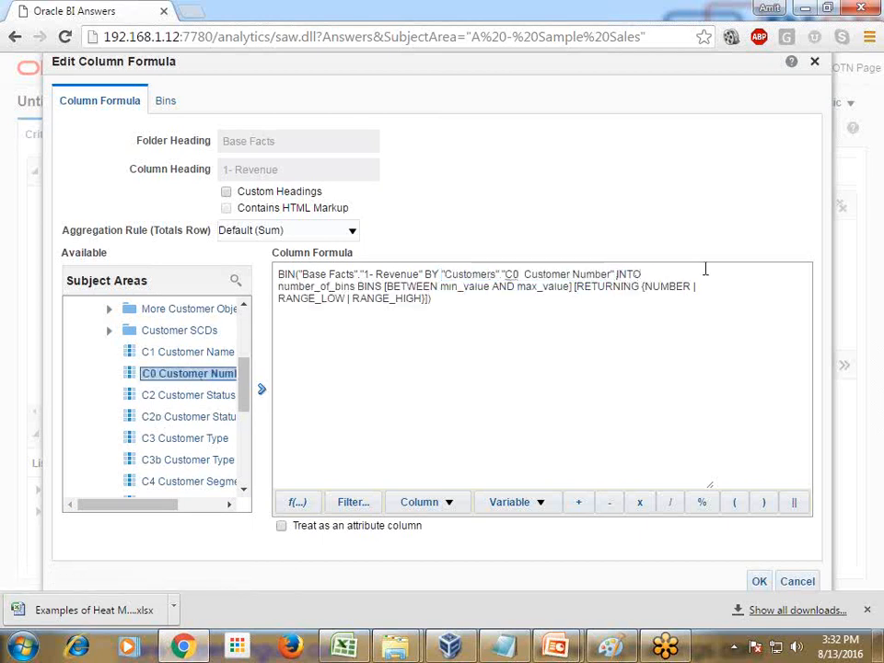
# Step: Replace the number_of_bins placeholder in the BIN formula with 10
pyautogui.press('Right')
pyautogui.press('Right')
pyautogui.hotkey('shift', 'Right')
pyautogui.hotkey('shift', 'Right')
pyautogui.hotkey('shift', 'Right')
pyautogui.hotkey('shift', 'Right')
pyautogui.hotkey('shift', 'Right')
pyautogui.hotkey('shift', 'Right')
pyautogui.hotkey('shift', 'Right')
pyautogui.hotkey('shift', 'Right')
pyautogui.hotkey('shift', 'Right')
pyautogui.hotkey('shift', 'Right')
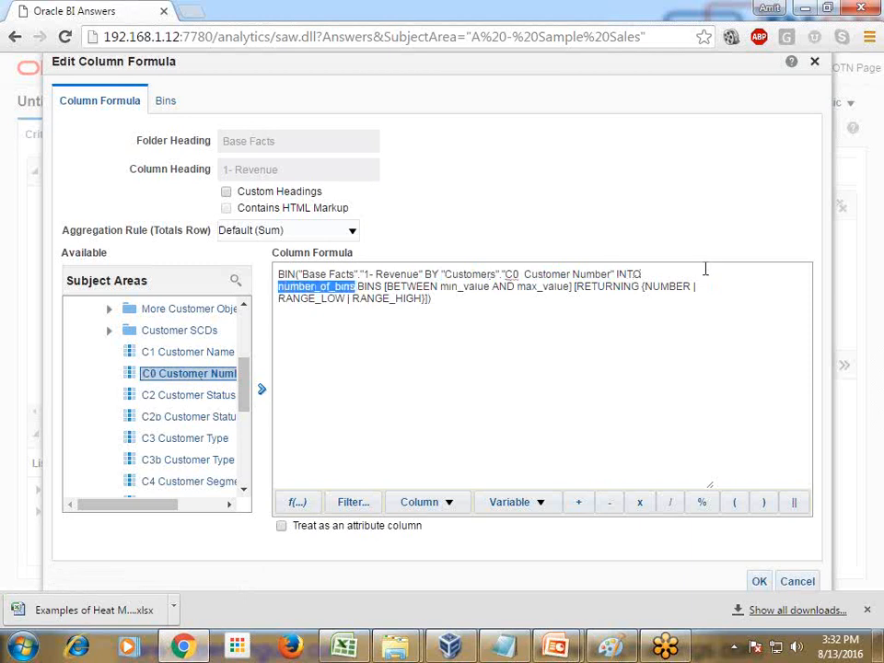
pyautogui.write('10,BINS')
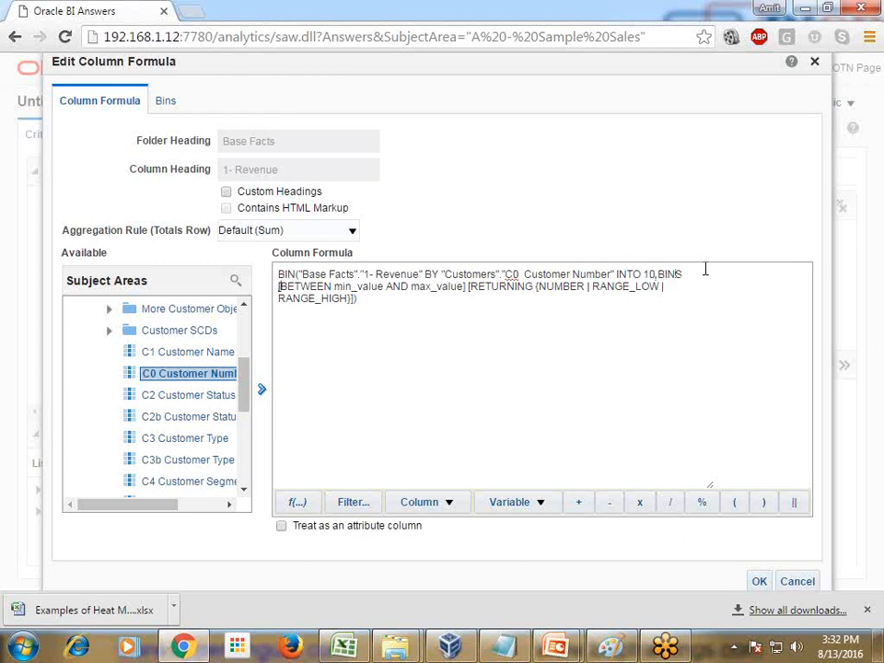
# Step: Replace the bracketed range and RETURNING clauses so the formula ends with BETWEEN 0 to 220000)
pyautogui.press('Delete')
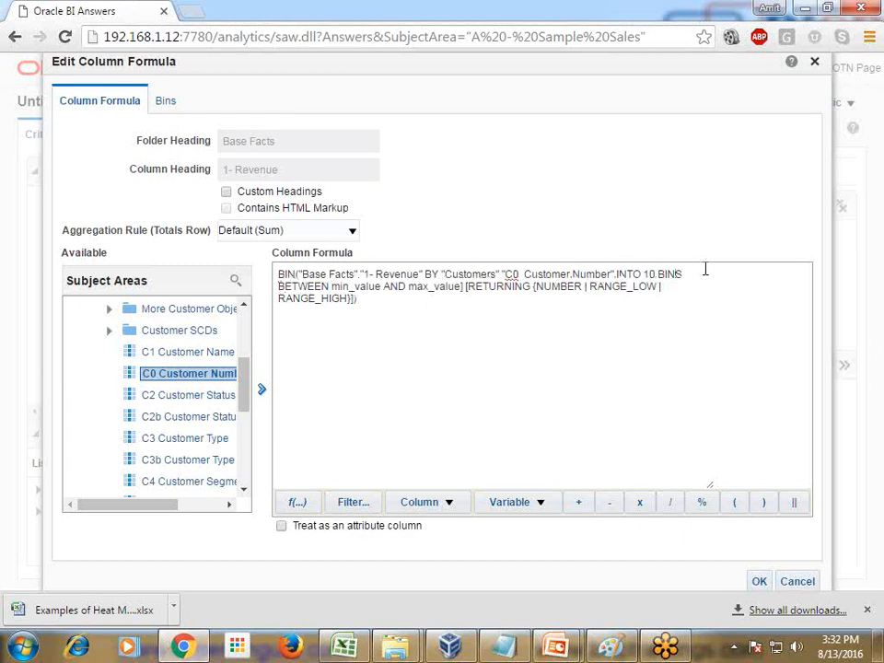
pyautogui.hotkey('ctrl', 'shift', 'End')
pyautogui.press('Delete')
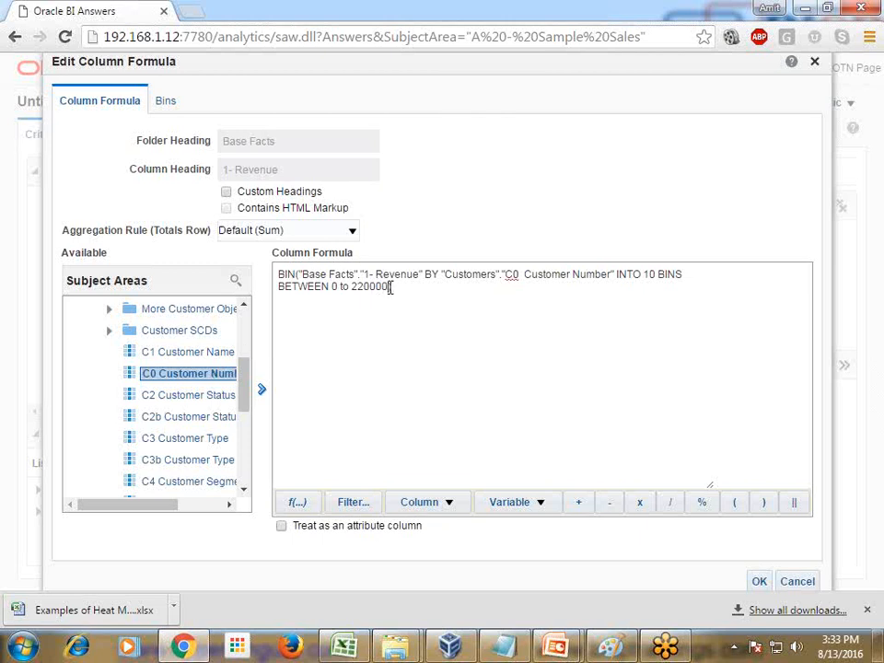
# Step: Enable custom headings and rename the column heading as Revenue BIn
pyautogui.click(226, 191)
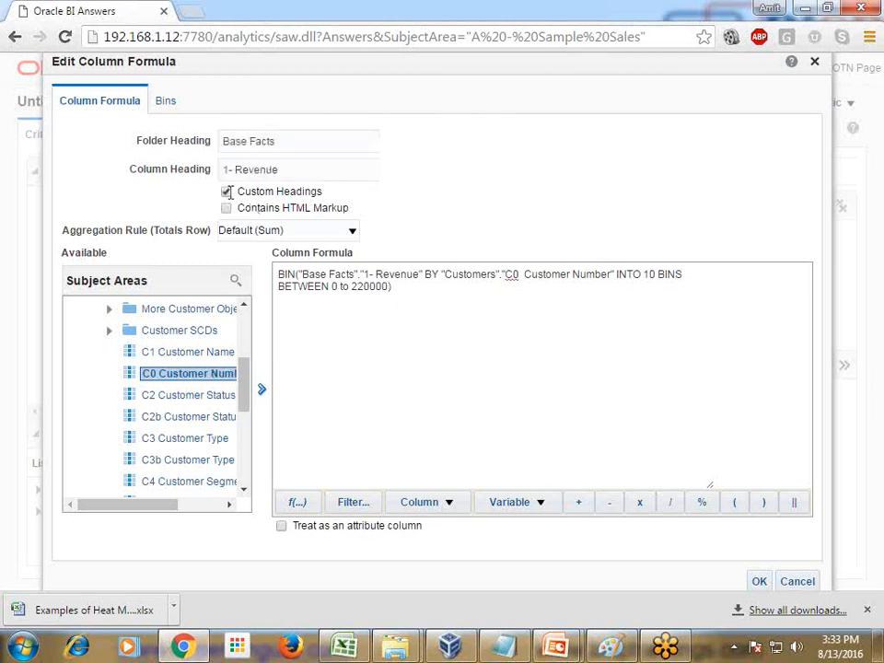
pyautogui.moveTo(293, 170); pyautogui.dragTo(218, 172)
pyautogui.write('Re')
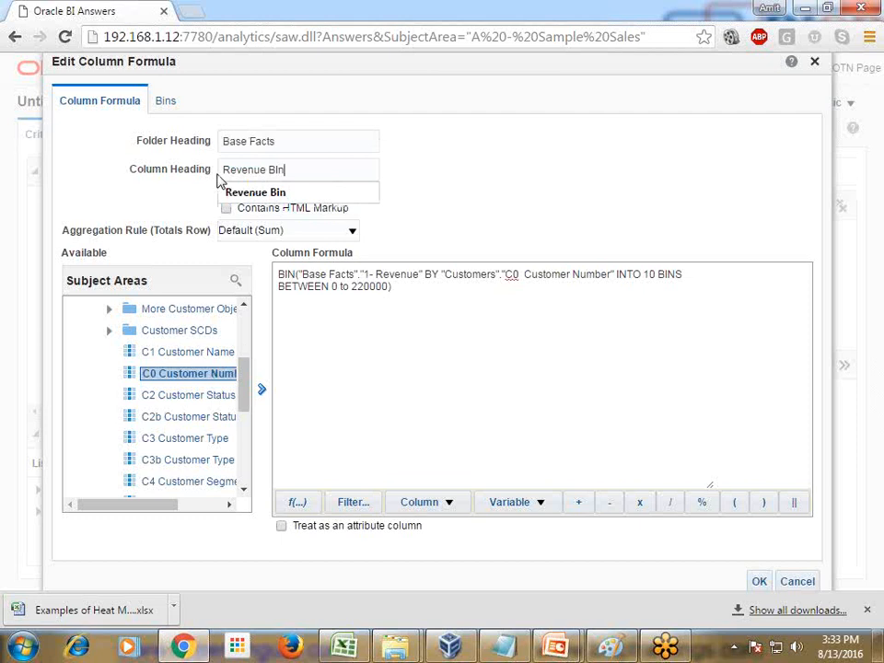
# Step: Correct the bin range to BETWEEN 0 AND 220000 and accept the column formula
pyautogui.click(349, 285)
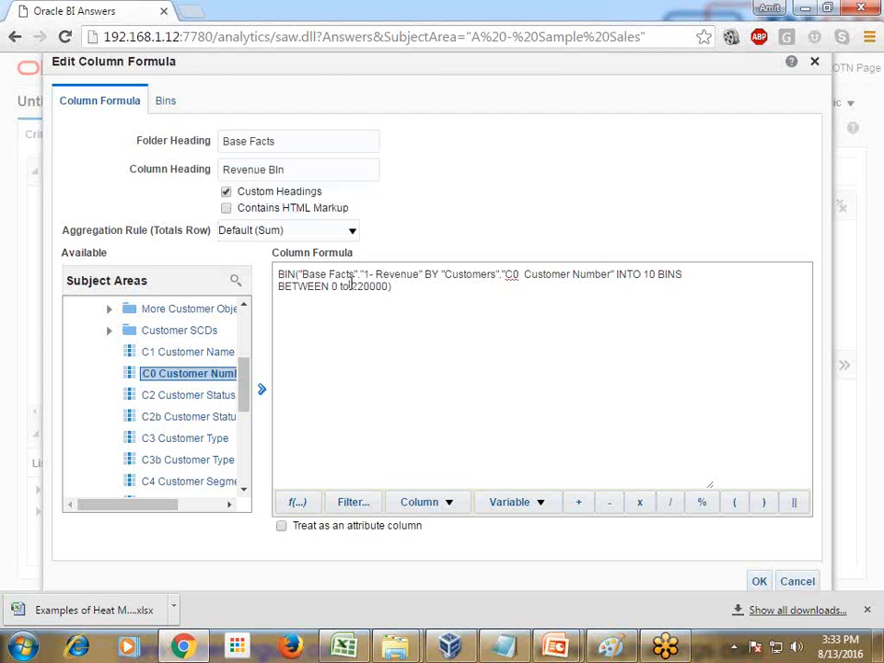
pyautogui.press('BackSpace')
pyautogui.press('BackSpace')
pyautogui.write('AND')
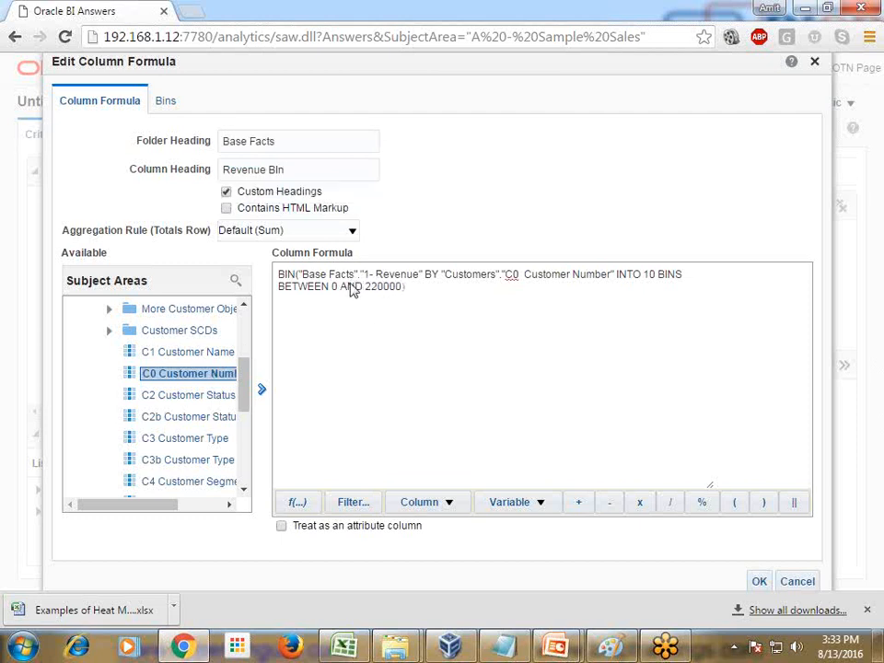
pyautogui.click(759, 581)
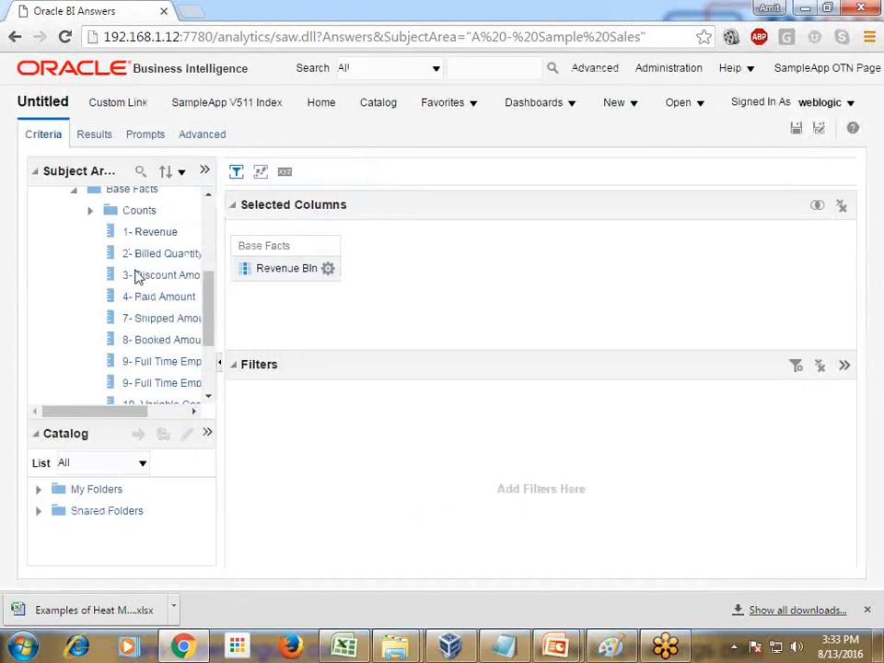
# Step: Add the 30 Profit Margin measure from the Simple Calculations folder under Calculations to the selected columns
pyautogui.scroll(-2, 164, 281)
pyautogui.scroll(5, 166, 282)
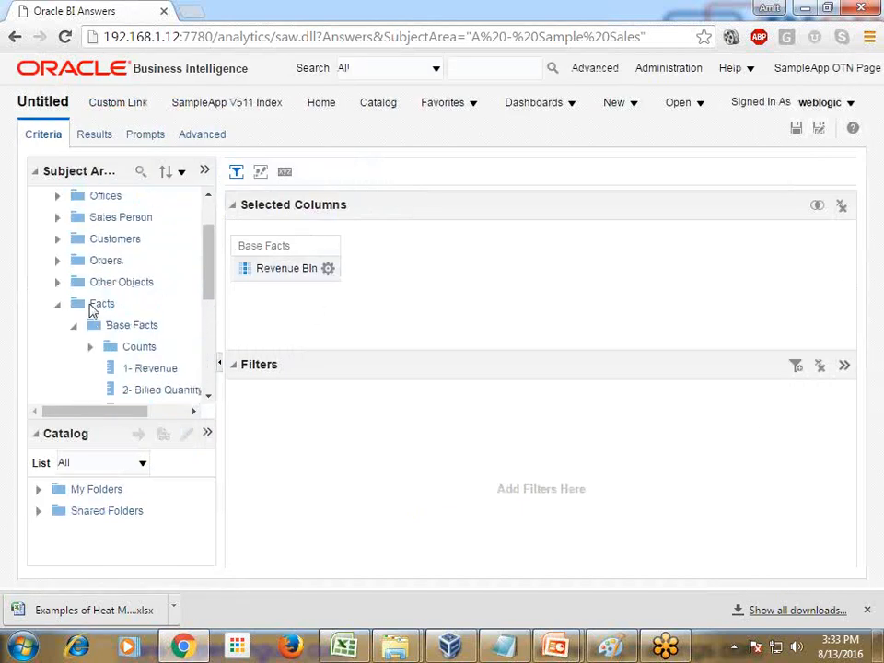
pyautogui.click(74, 327)
pyautogui.click(75, 385)
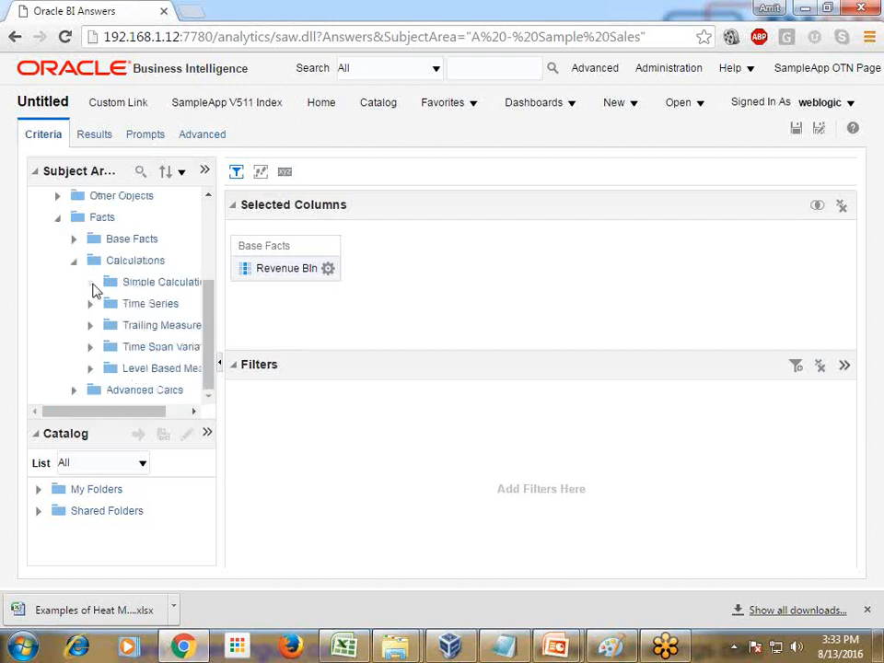
pyautogui.click(92, 285)
pyautogui.moveTo(126, 413); pyautogui.dragTo(161, 387)
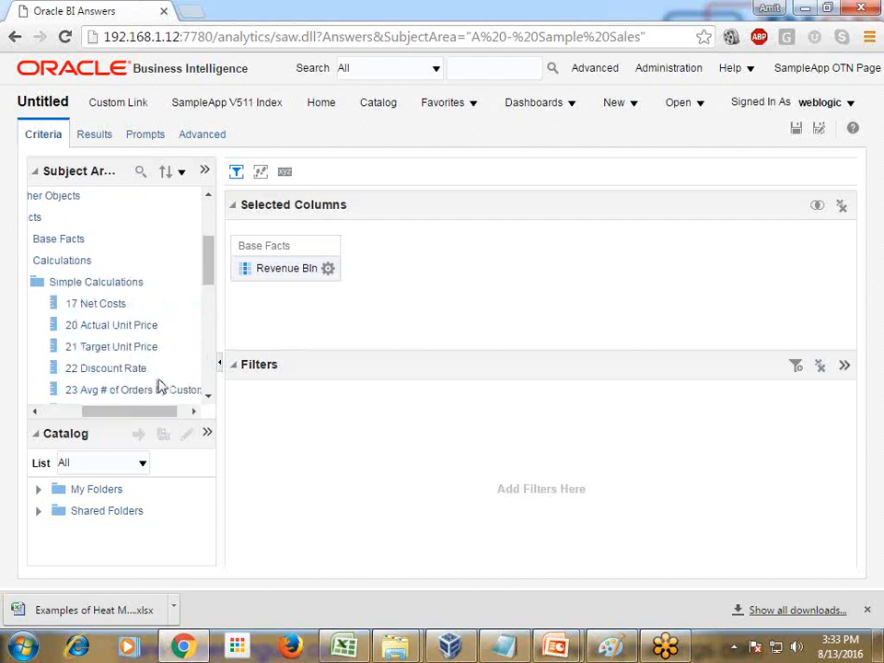
pyautogui.scroll(-5, 158, 382)
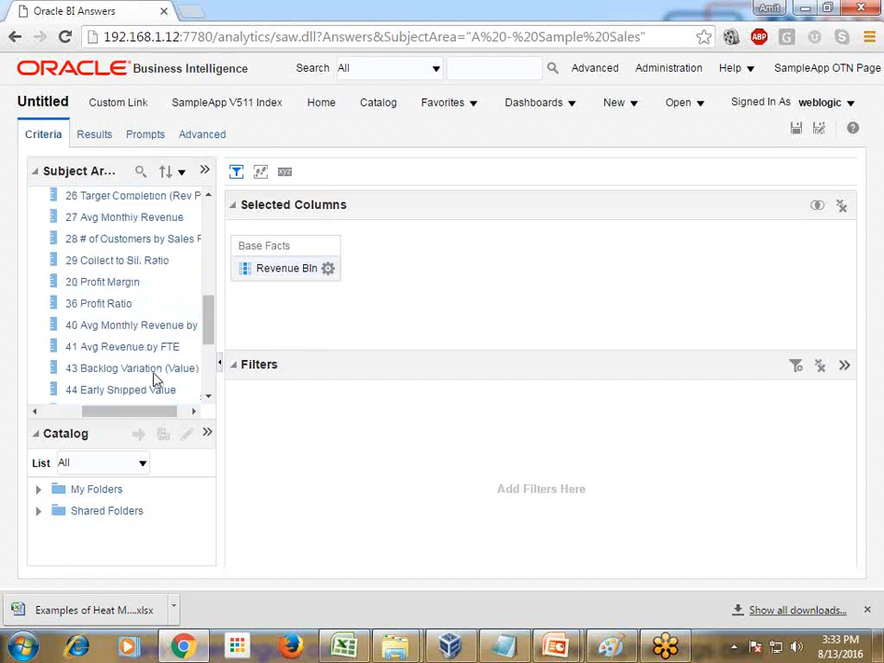
pyautogui.moveTo(129, 285); pyautogui.dragTo(433, 289)
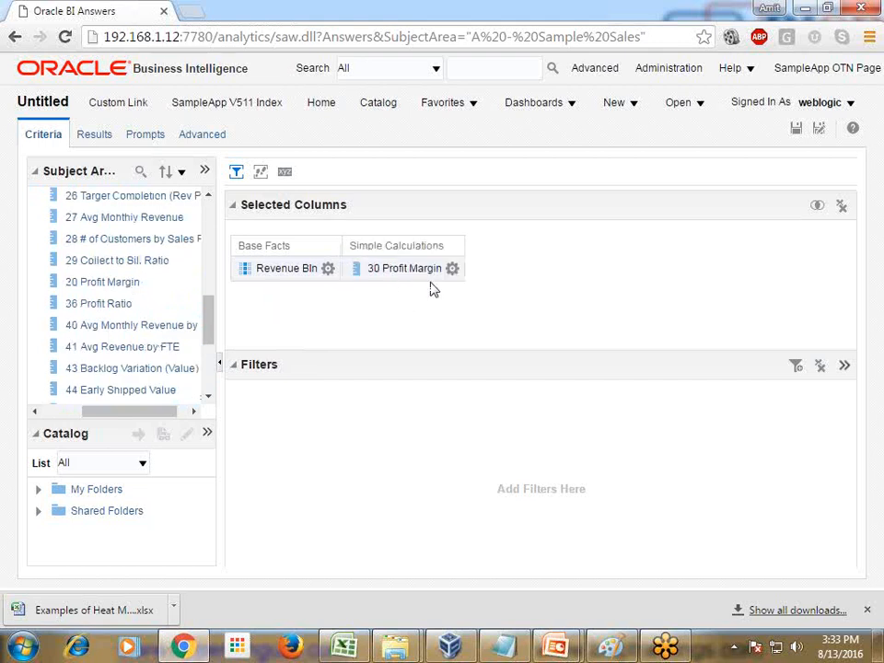
# Step: Replace the 30 Profit Margin column's formula with the Bin function, using "Simple Calculations"."30 Profit Margin" as its numeric expression
pyautogui.click(452, 269)
pyautogui.click(480, 316)
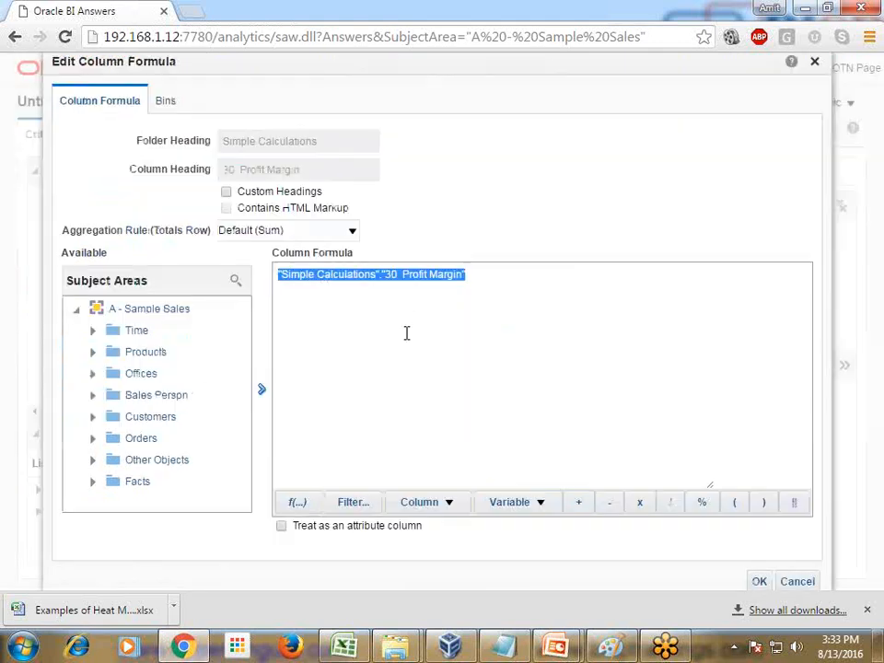
pyautogui.press('Delete')
pyautogui.click(296, 502)
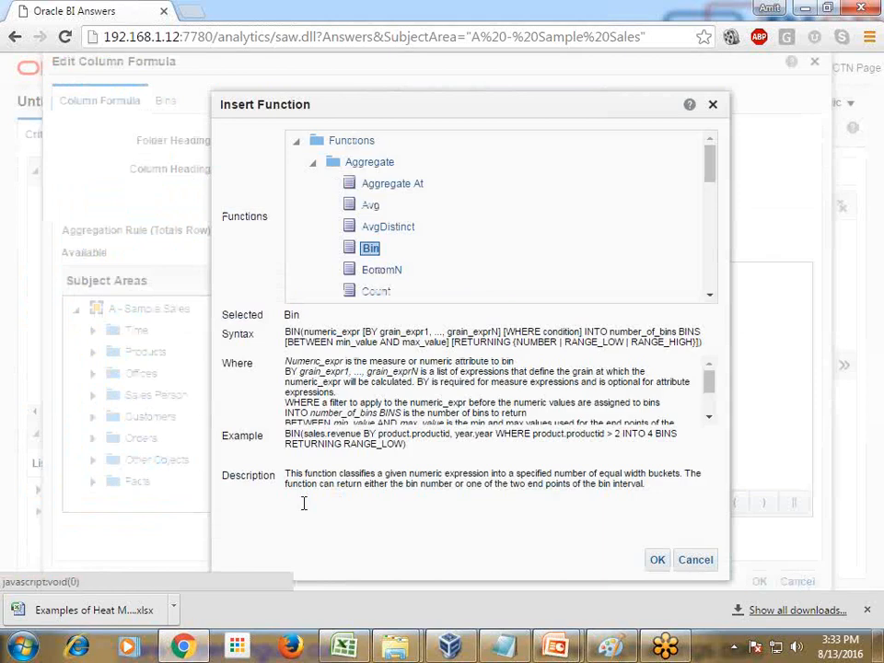
pyautogui.click(655, 559)
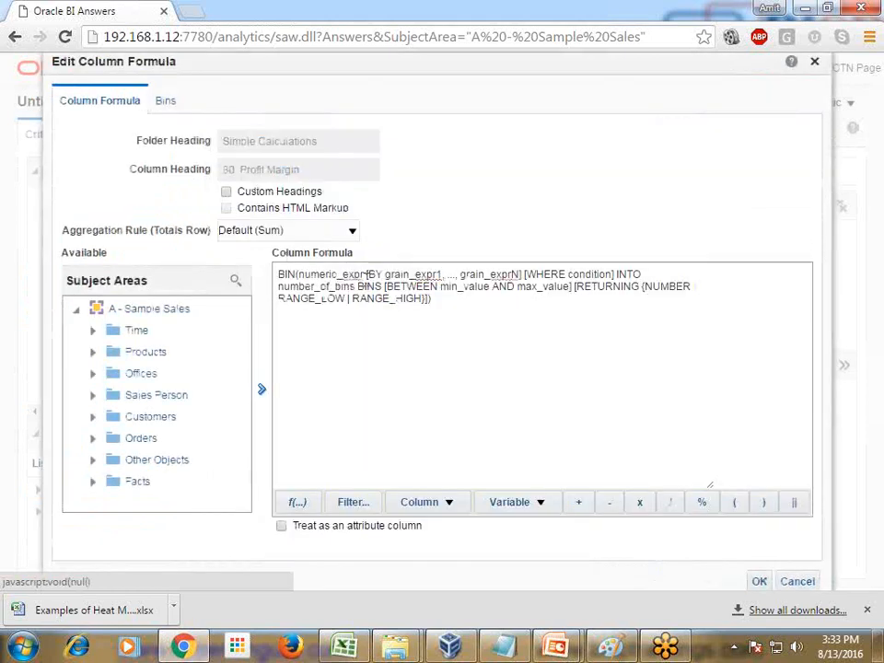
pyautogui.moveTo(365, 273); pyautogui.dragTo(298, 274)
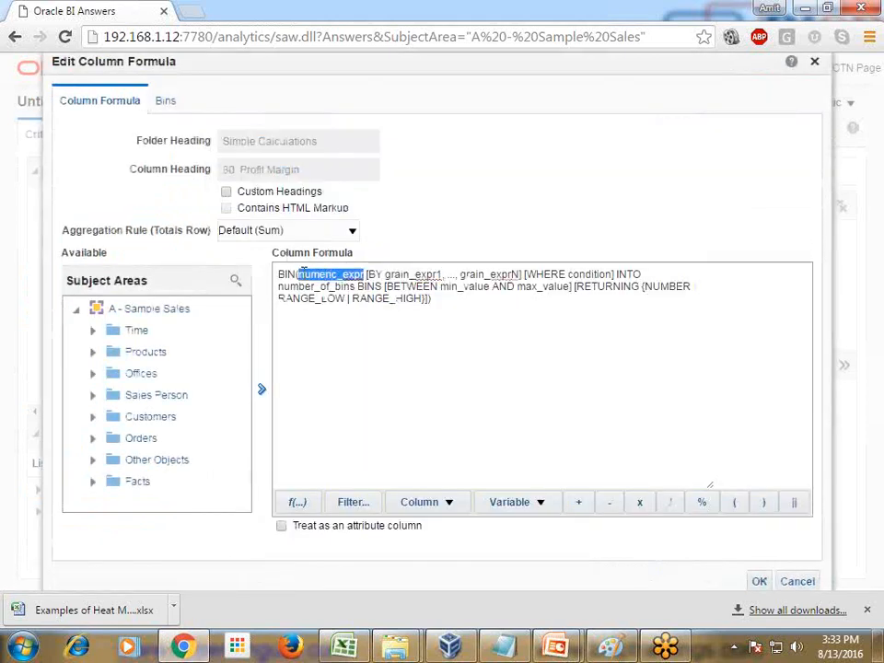
pyautogui.write('"Simple Calculations"."30 Profit Margin"')
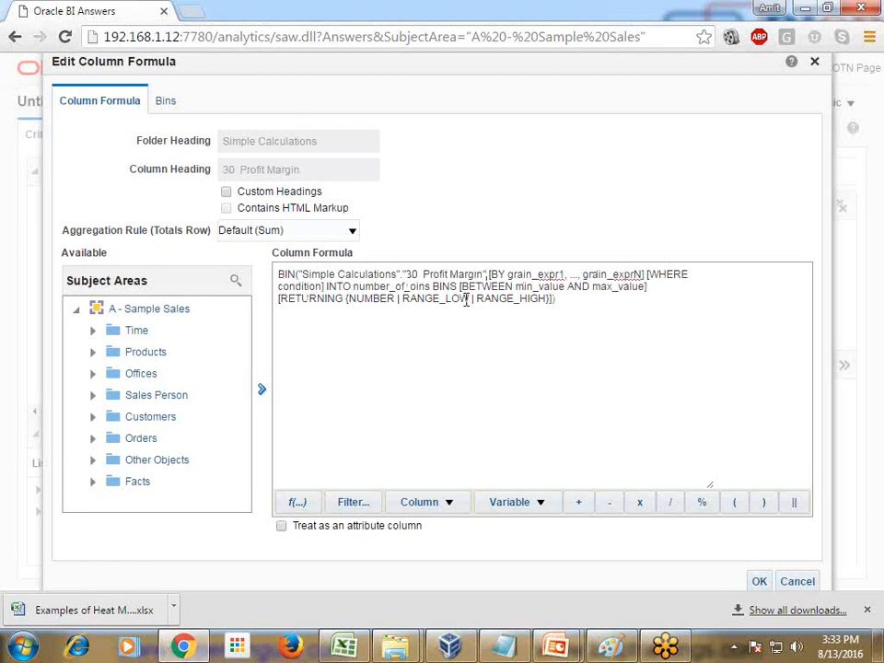
# Step: Replace the bracketed grain and WHERE placeholders after BY with "Customers"."C0 Customer Number" from the Customers folder
pyautogui.press('Delete')
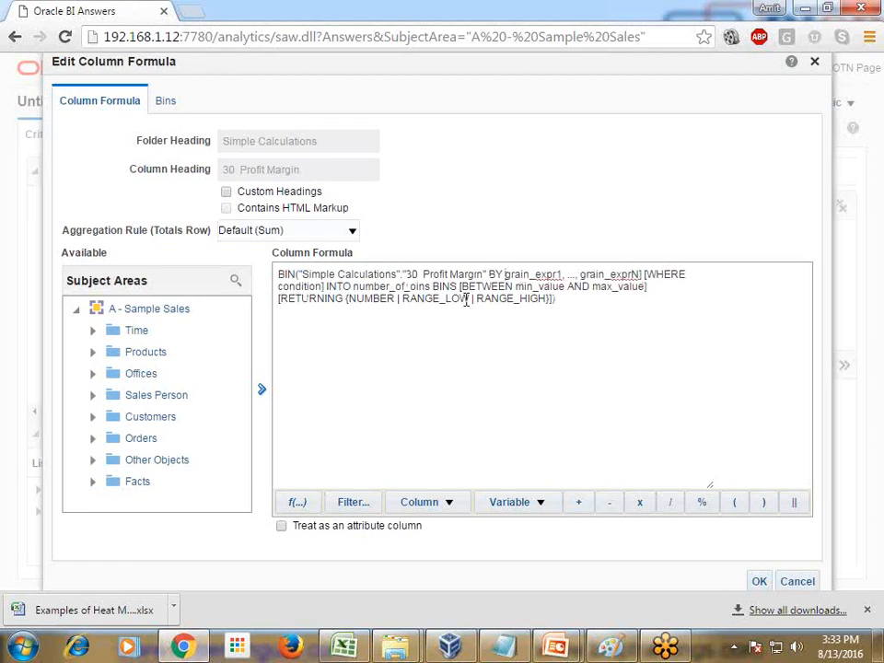
pyautogui.hotkey('shift', 'Down')
pyautogui.hotkey('shift', 'Left')
pyautogui.hotkey('shift', 'Left')
pyautogui.hotkey('shift', 'Left')
pyautogui.hotkey('shift', 'Left')
pyautogui.hotkey('shift', 'Left')
pyautogui.hotkey('shift', 'Left')
pyautogui.hotkey('shift', 'Left')
pyautogui.hotkey('shift', 'Left')
pyautogui.hotkey('shift', 'Left')
pyautogui.hotkey('shift', 'Left')
pyautogui.hotkey('shift', 'Left')
pyautogui.hotkey('shift', 'Left')
pyautogui.hotkey('shift', 'Left')
pyautogui.hotkey('shift', 'Left')
pyautogui.hotkey('shift', 'Left')
pyautogui.hotkey('shift', 'Left')
pyautogui.hotkey('shift', 'Left')
pyautogui.hotkey('shift', 'Left')
pyautogui.hotkey('shift', 'Left')
pyautogui.hotkey('shift', 'Left')
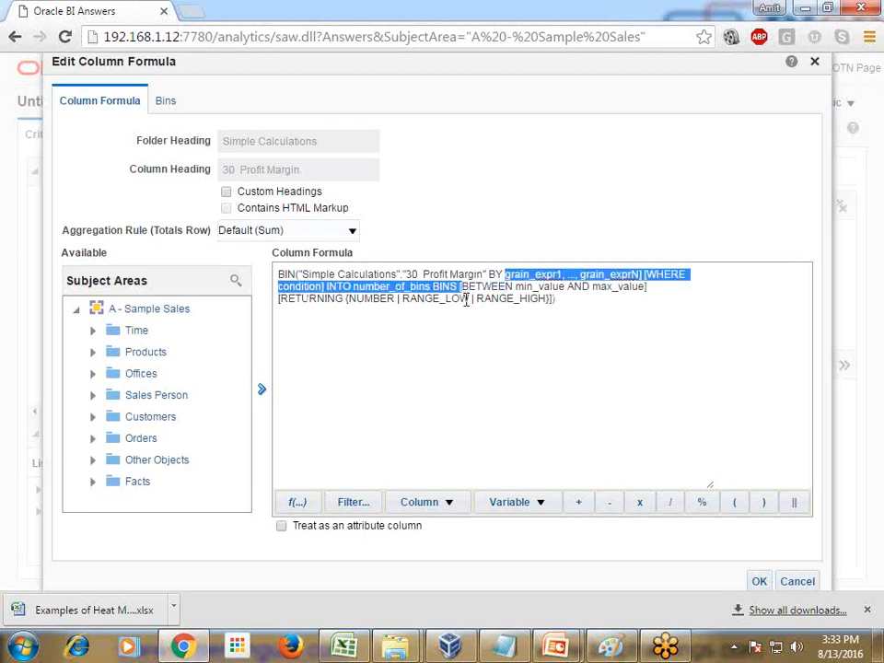
pyautogui.press('Delete')
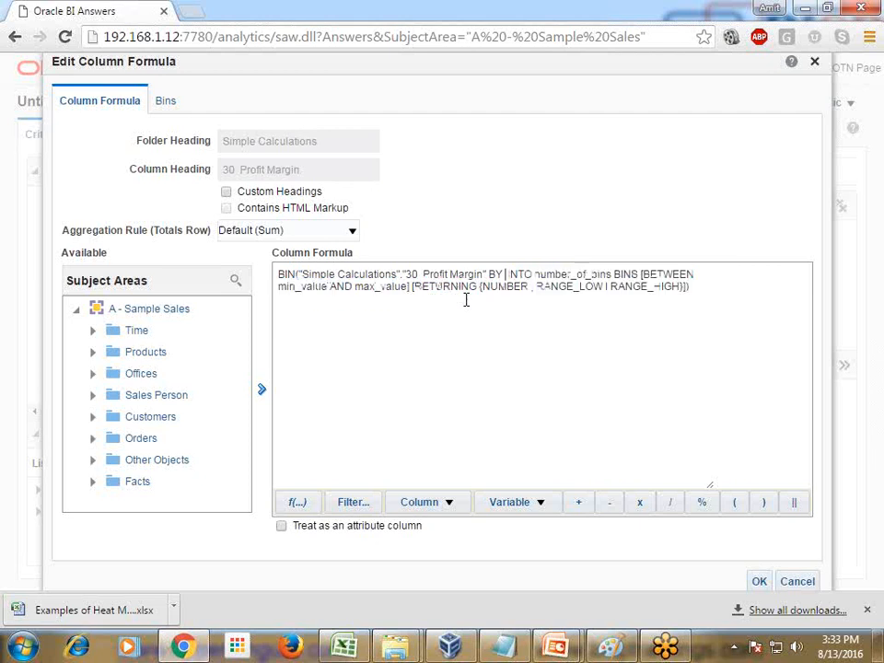
pyautogui.click(95, 418)
pyautogui.scroll(-5, 180, 388)
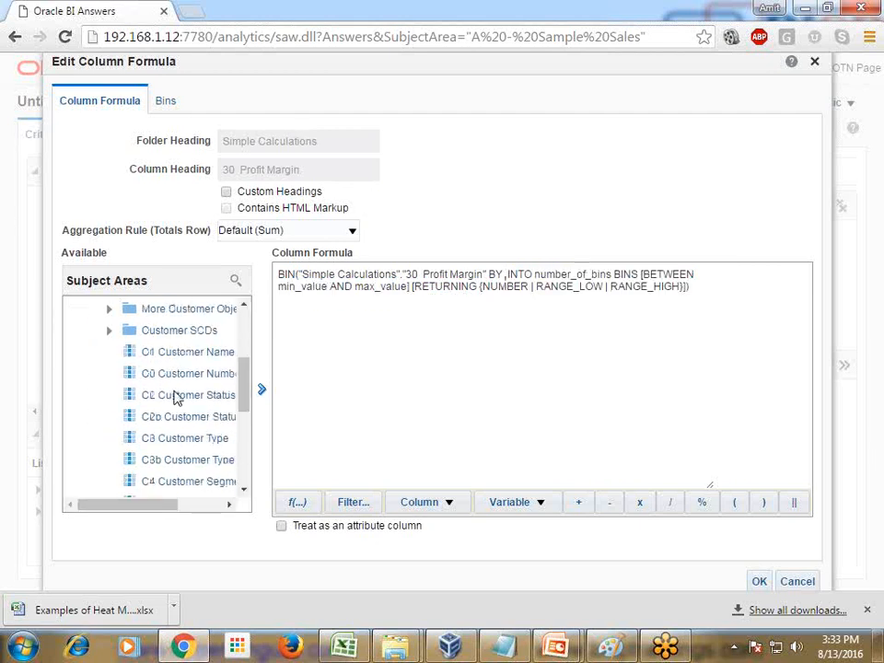
pyautogui.click(181, 380)
pyautogui.click(261, 387)
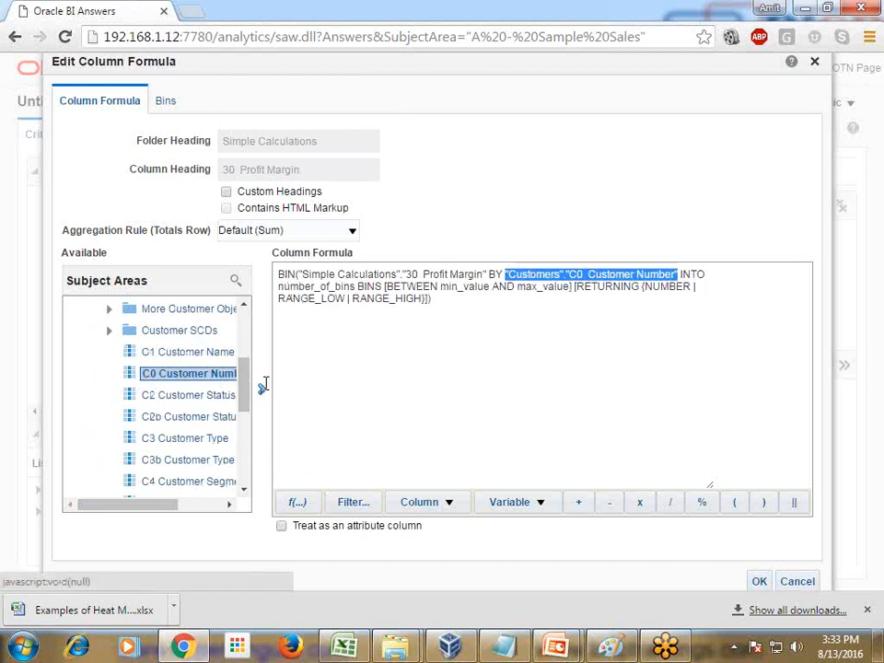
# Step: Complete the formula with INTO 10 BINS BETWEEN -8000 AND 100000, removing the RETURNING clause
pyautogui.click(710, 273)
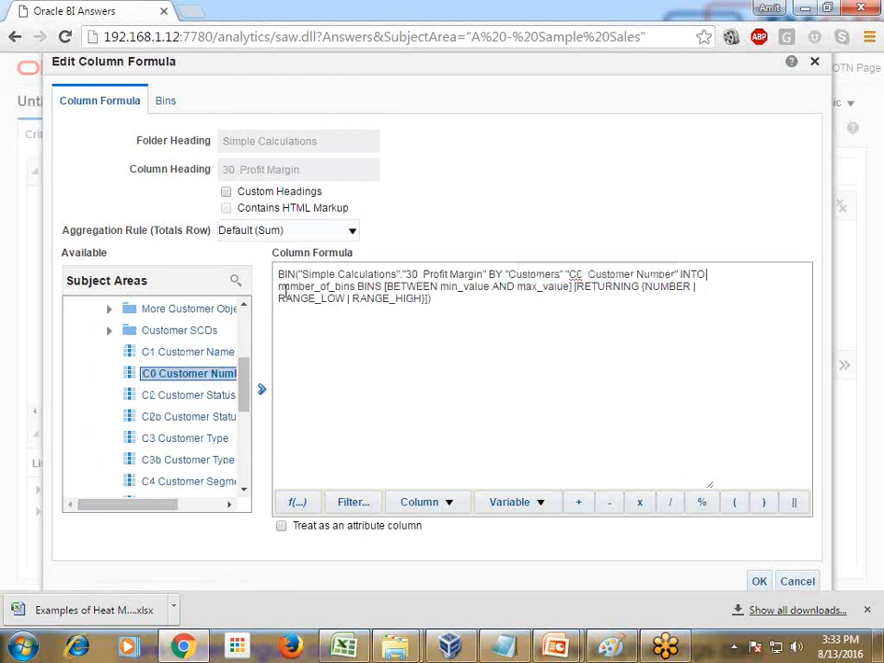
pyautogui.moveTo(278, 286); pyautogui.dragTo(354, 286)
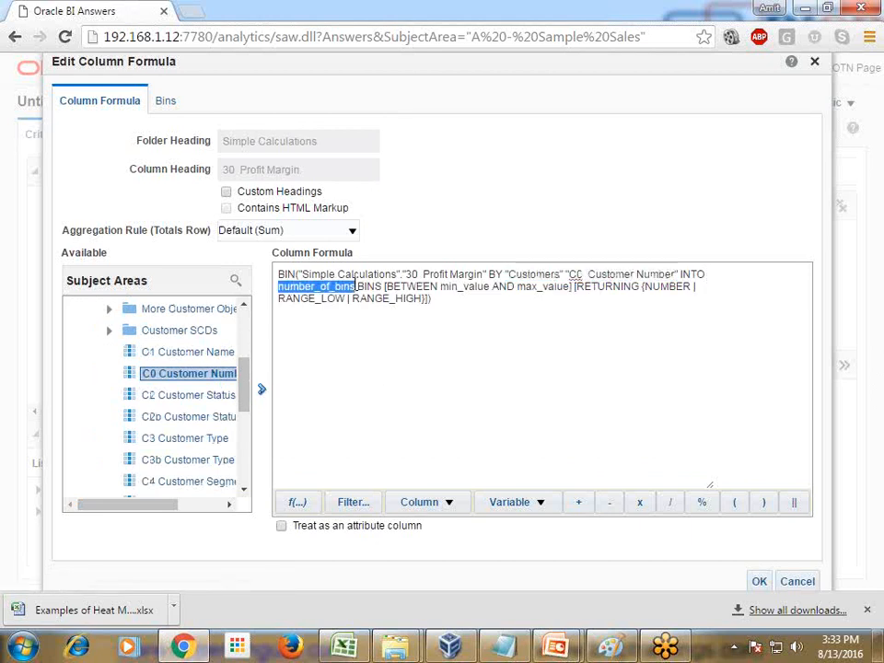
pyautogui.write('10')
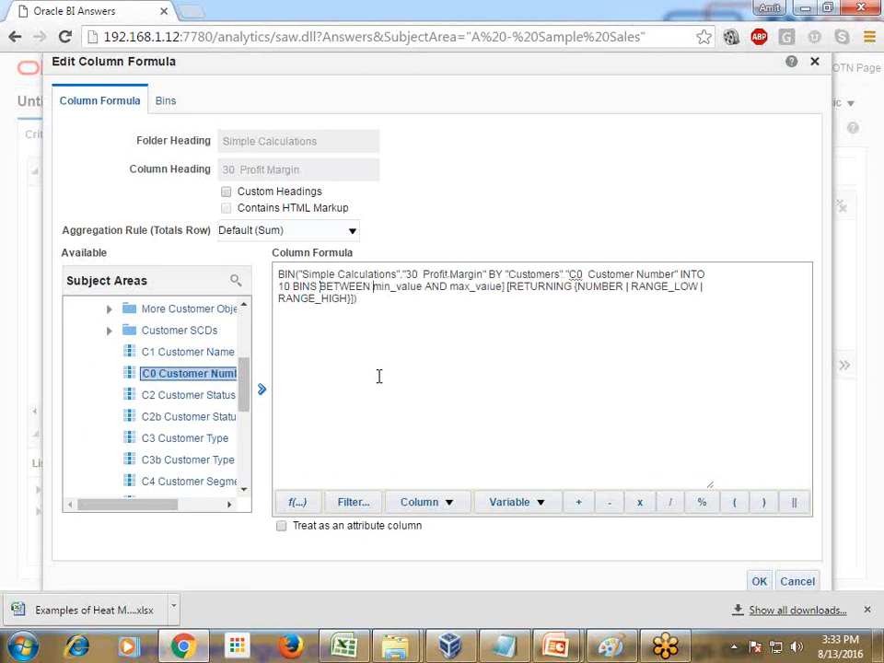
pyautogui.hotkey('ctrl', 'Right')
pyautogui.hotkey('shift', 'Down')
pyautogui.hotkey('shift', 'Left')
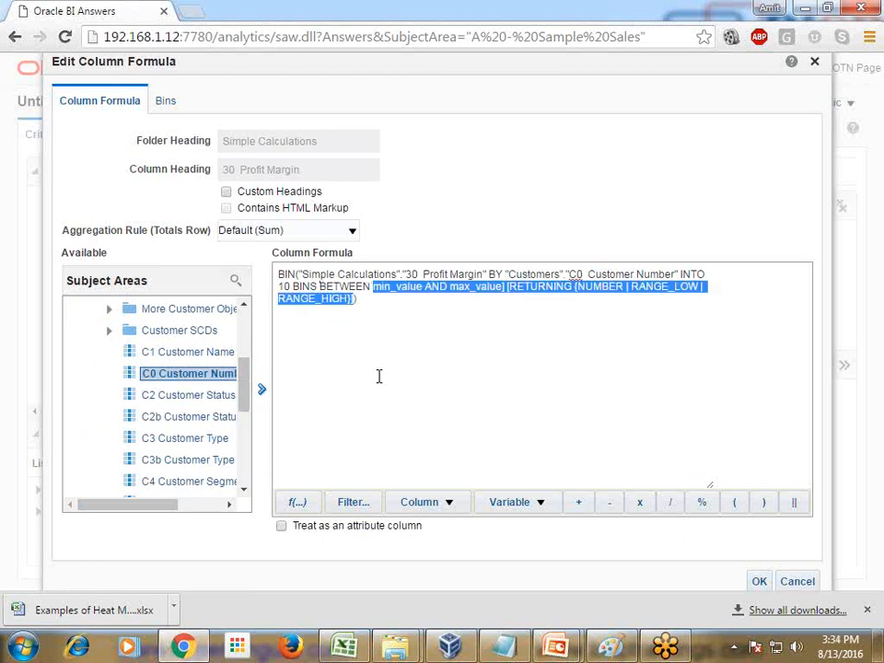
pyautogui.press('Delete')
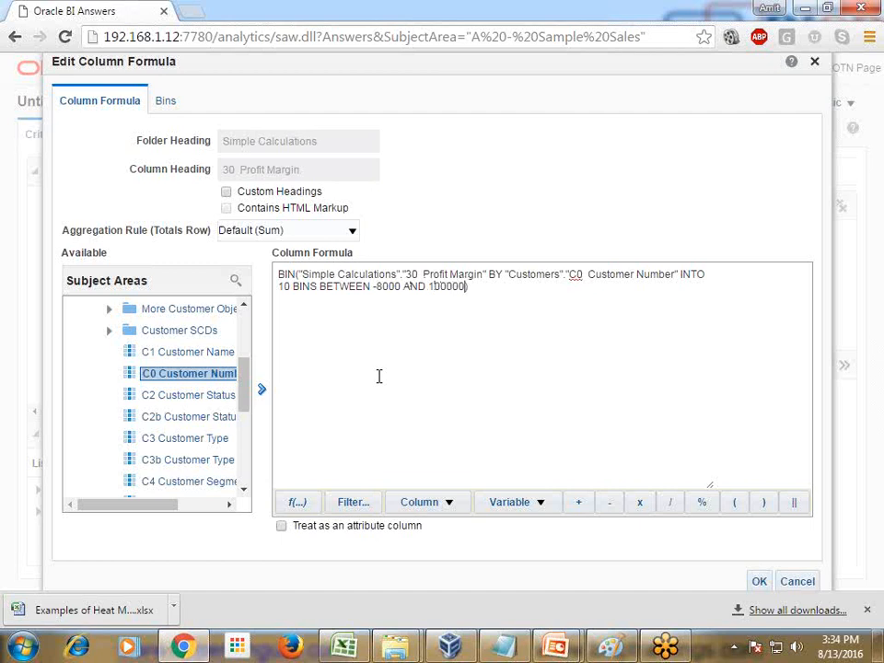
# Step: Enable custom headings, rename the column heading as Profit Margin BIN and accept the column formula
pyautogui.click(225, 190)
pyautogui.moveTo(238, 169); pyautogui.dragTo(217, 179)
pyautogui.press('BackSpace')
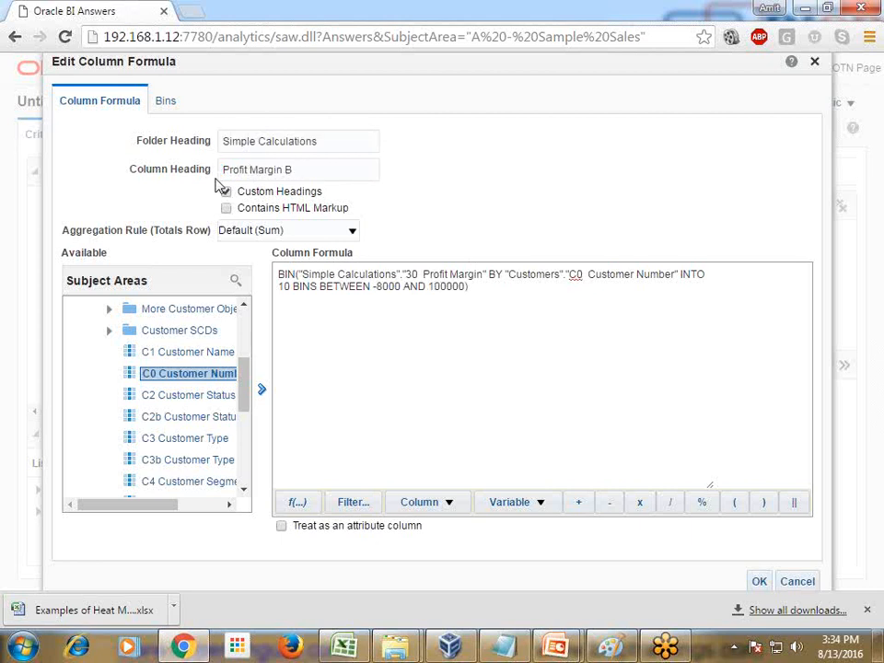
pyautogui.click(757, 579)
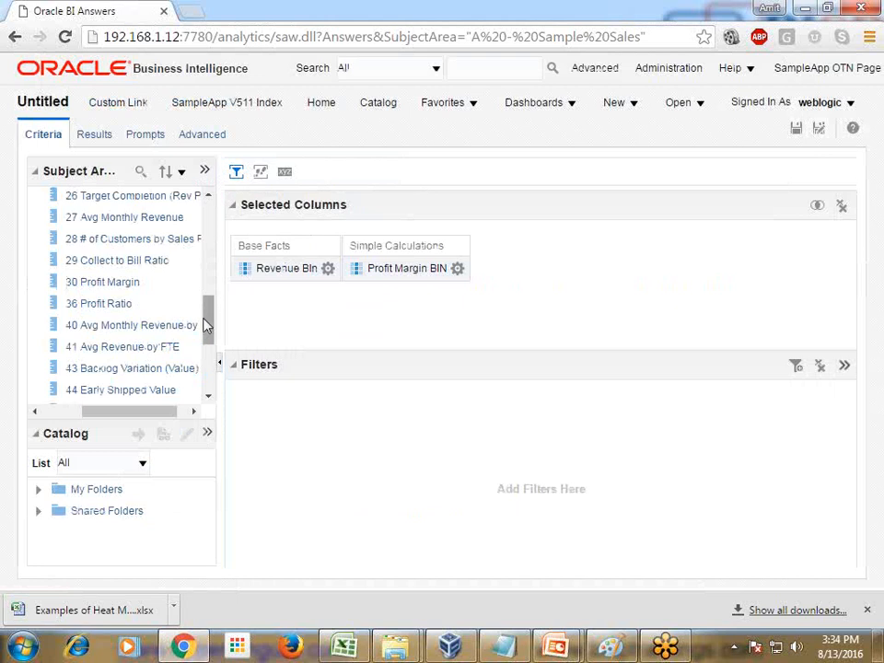
# Step: Add the 31 # of Orders (Cnt Distinct) measure from the Counts folder under Base Facts to the selected columns
pyautogui.moveTo(204, 325); pyautogui.dragTo(222, 257)
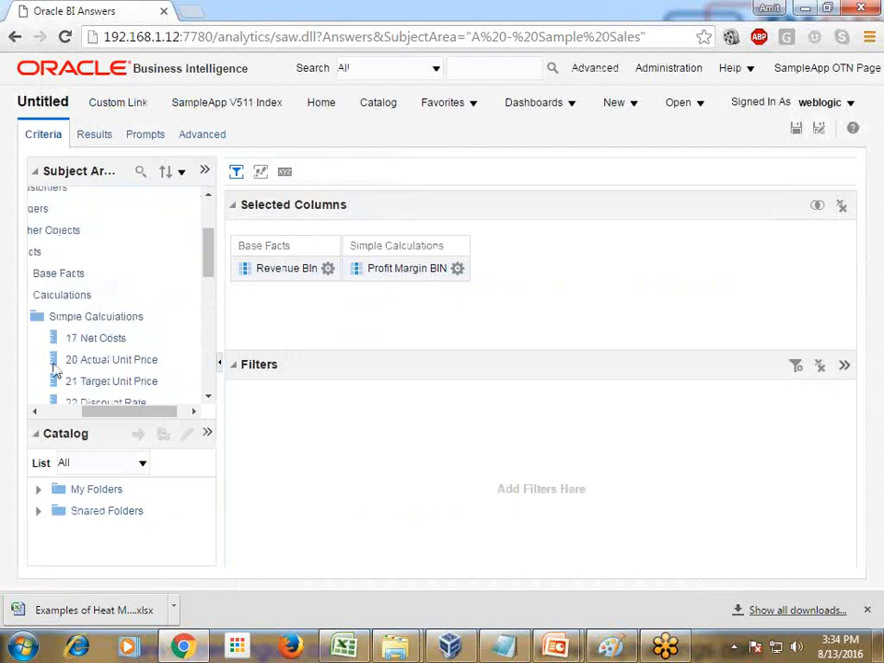
pyautogui.click(52, 411)
pyautogui.click(90, 317)
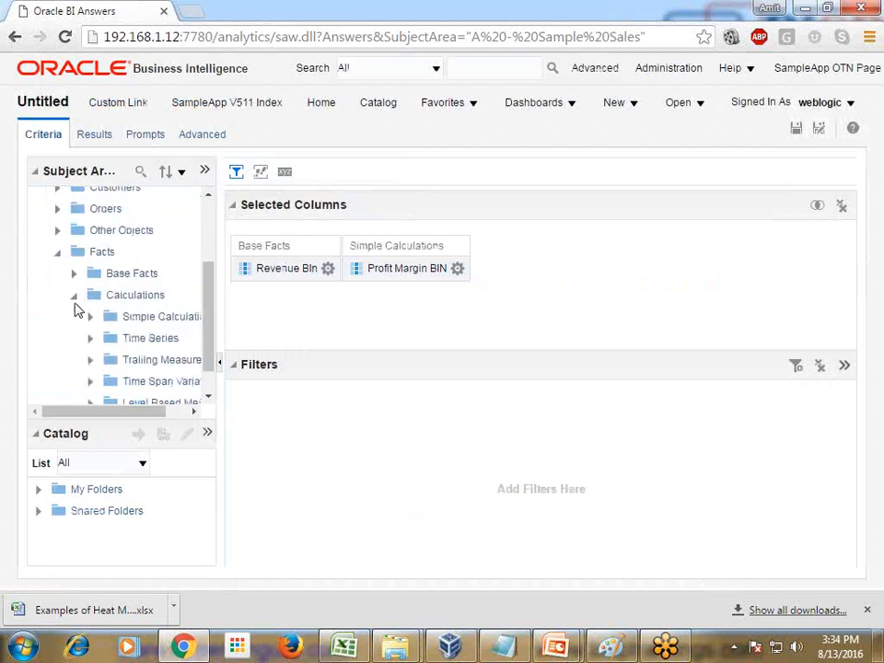
pyautogui.click(74, 296)
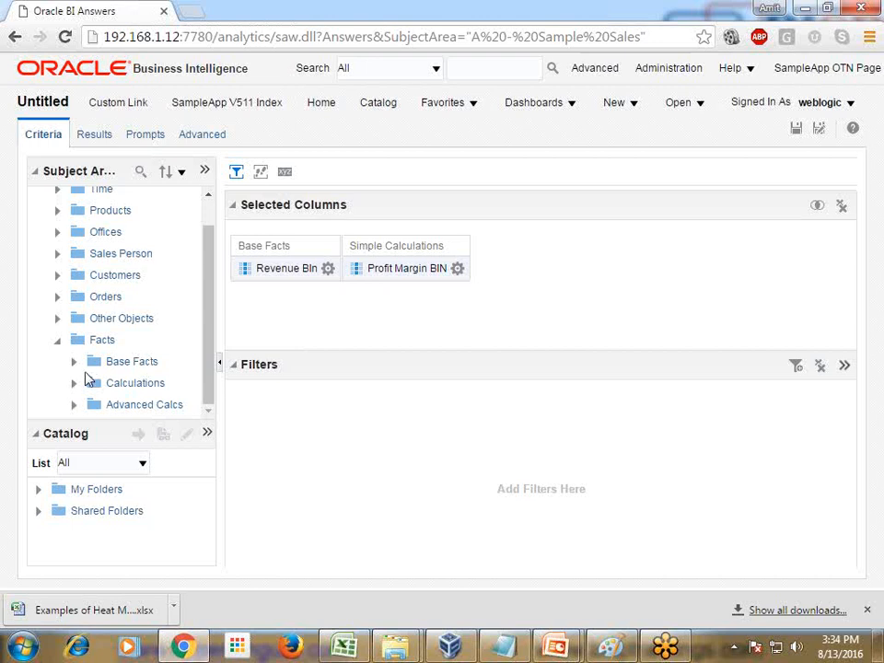
pyautogui.click(74, 361)
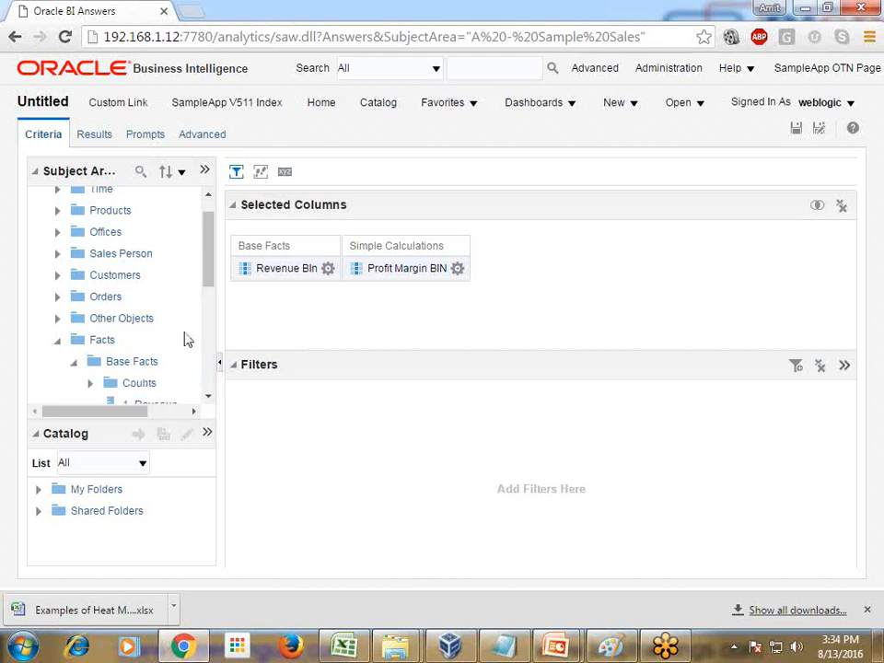
pyautogui.moveTo(205, 292); pyautogui.dragTo(206, 311)
pyautogui.click(109, 315)
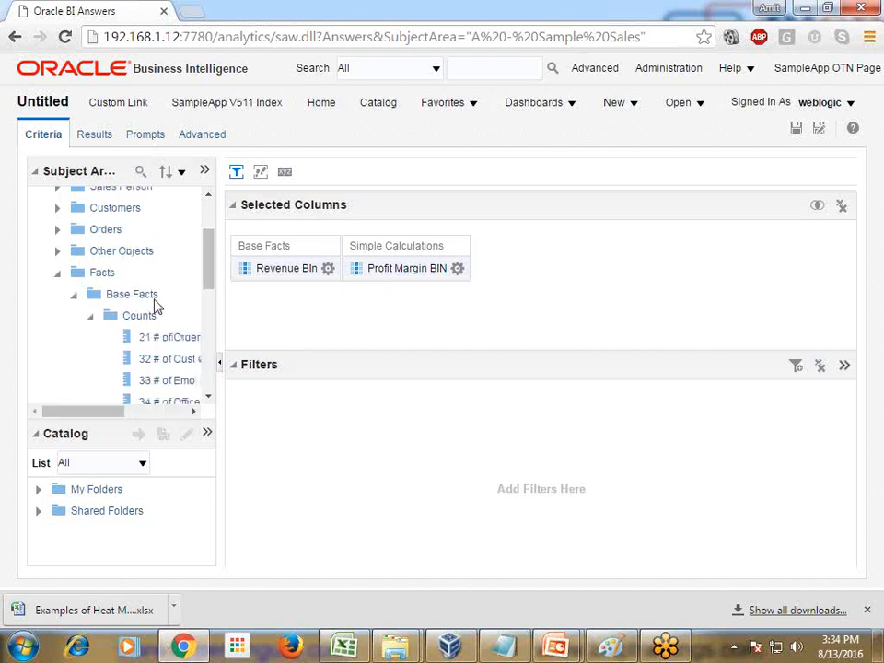
pyautogui.scroll(-1, 151, 361)
pyautogui.moveTo(111, 410); pyautogui.dragTo(170, 415)
pyautogui.click(140, 306)
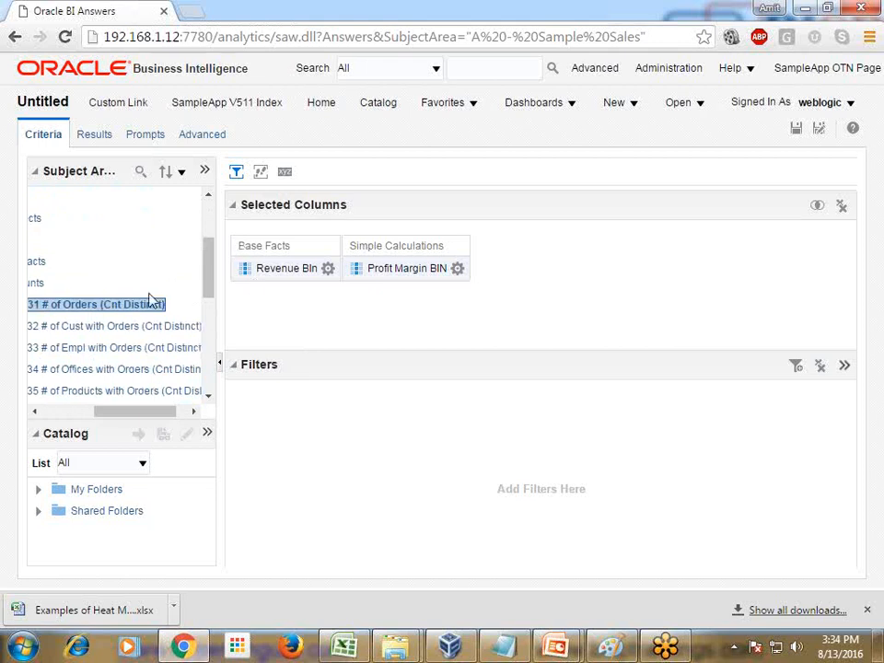
pyautogui.moveTo(151, 299); pyautogui.dragTo(469, 280)
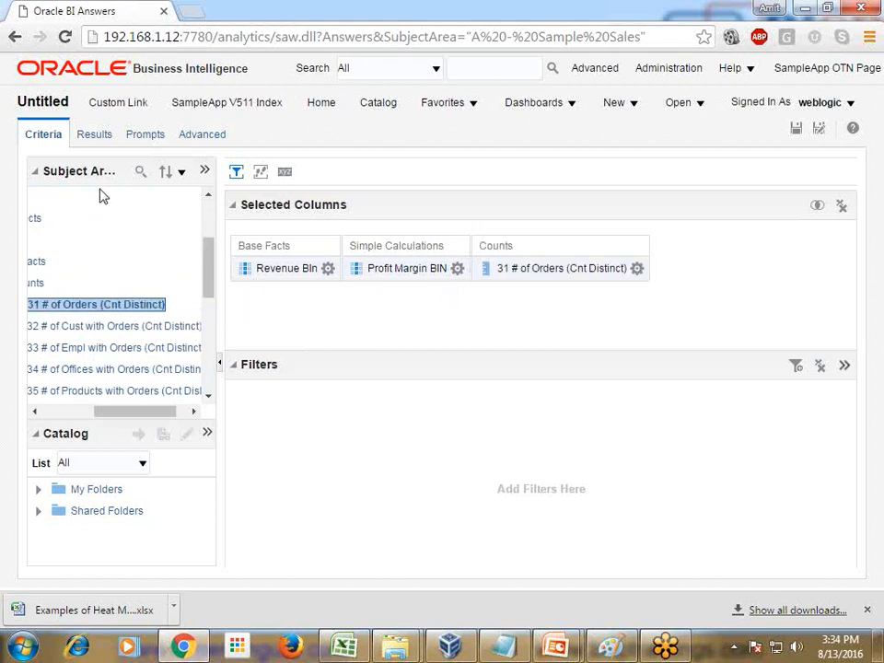
# Step: Display the analysis results, add a Heat Matrix view and place it above the table in the compound layout
pyautogui.click(98, 136)
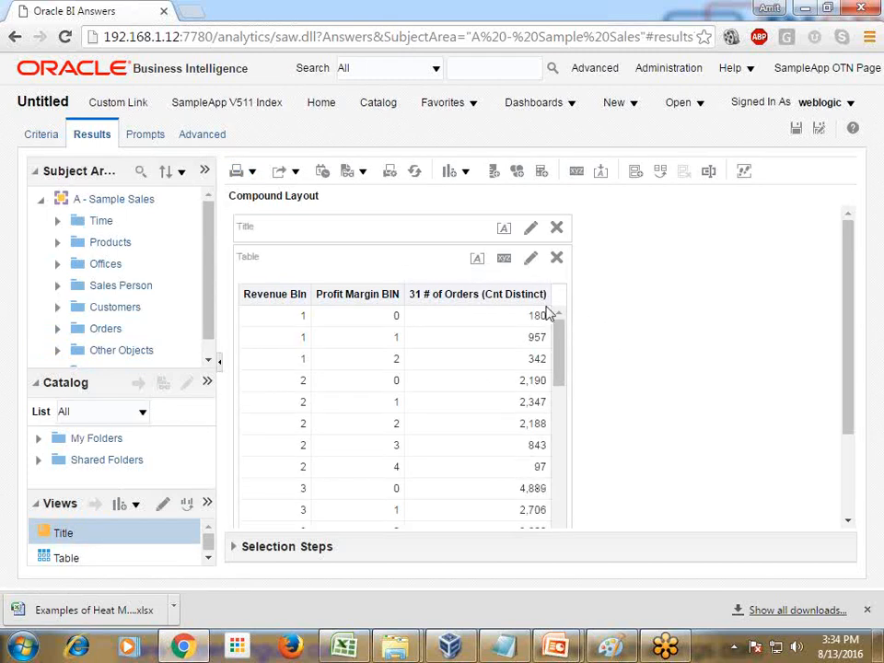
pyautogui.click(465, 173)
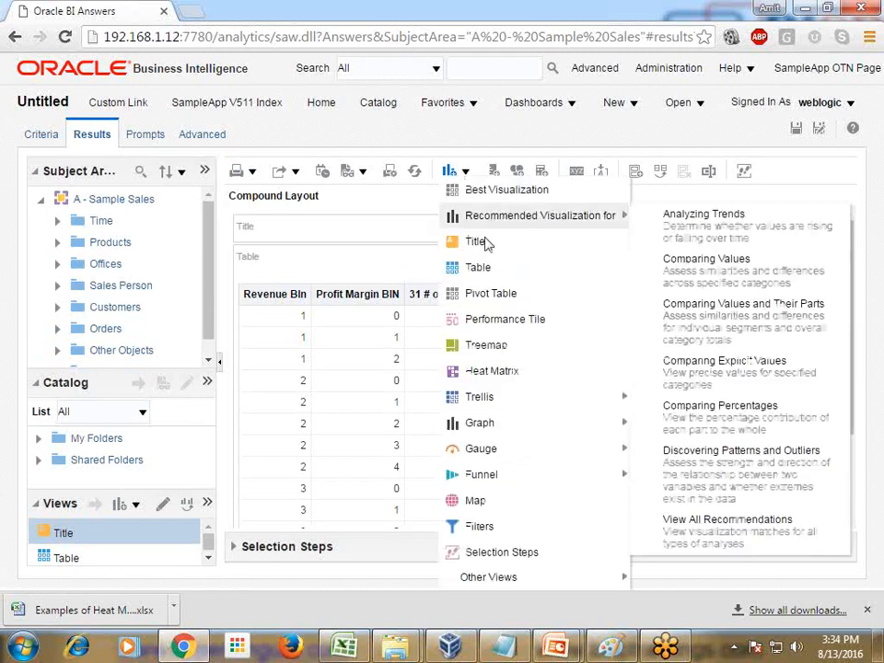
pyautogui.click(505, 373)
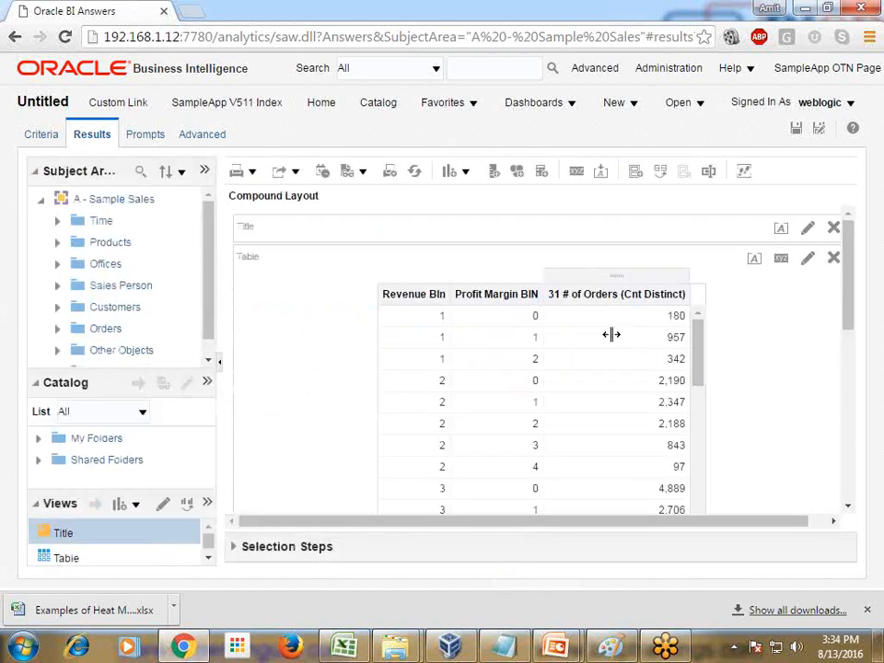
pyautogui.scroll(-2, 704, 365)
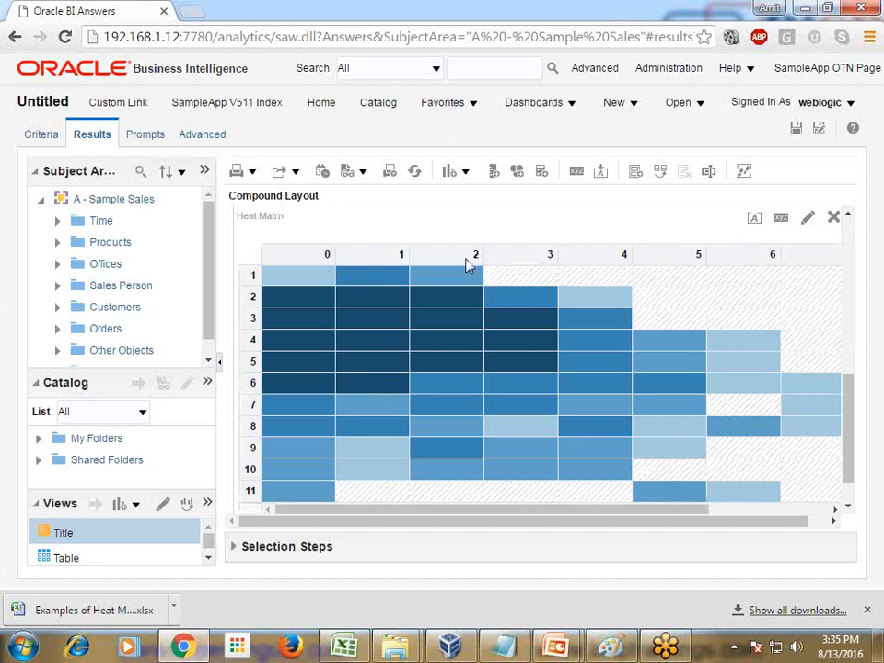
pyautogui.scroll(2, 679, 294)
pyautogui.moveTo(588, 384); pyautogui.dragTo(584, 262)
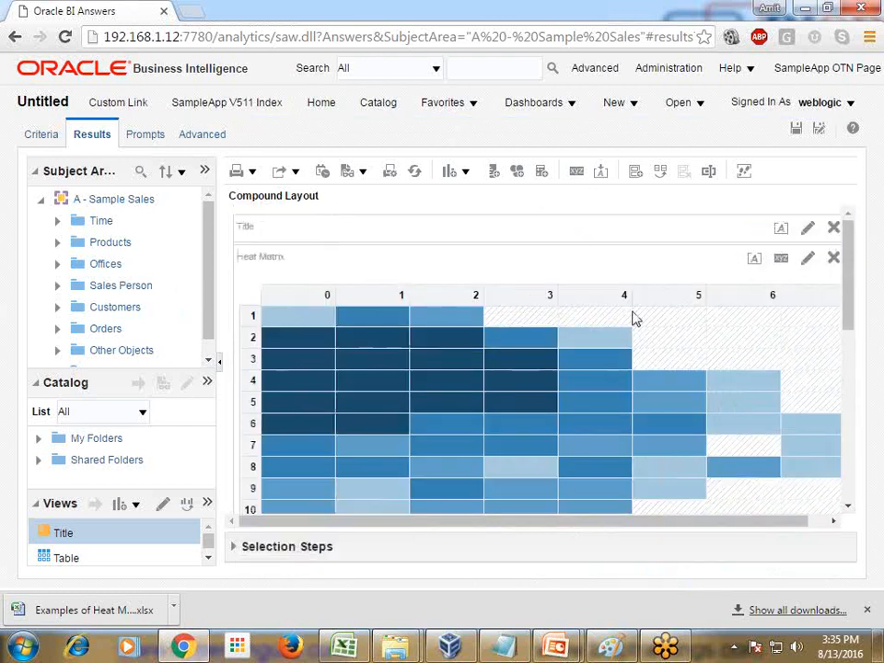
# Step: Edit the heat matrix and, following the sample slide, arrange Revenue BIn as columns and Profit Margin BIN as rows
pyautogui.click(806, 261)
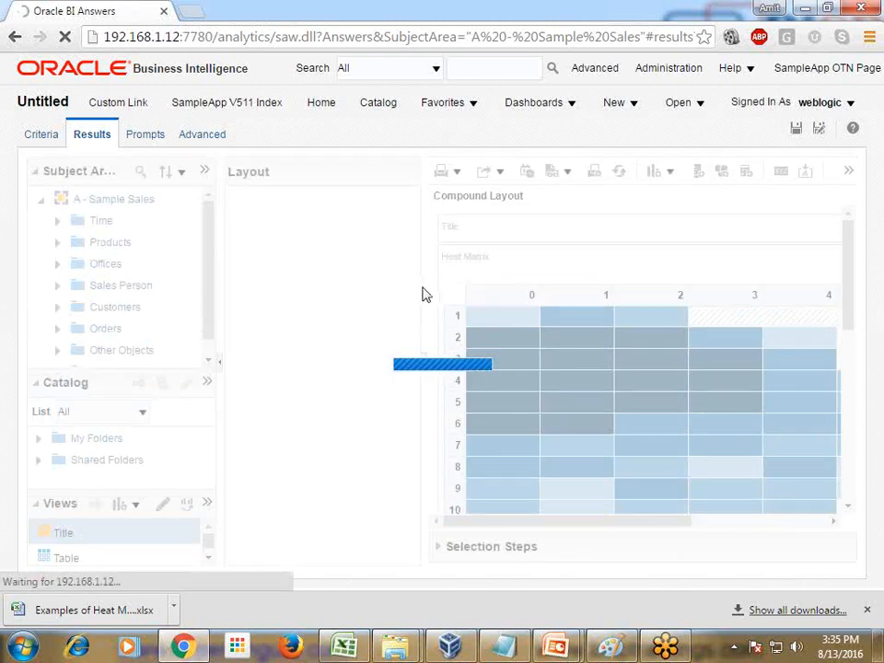
pyautogui.moveTo(555, 647)
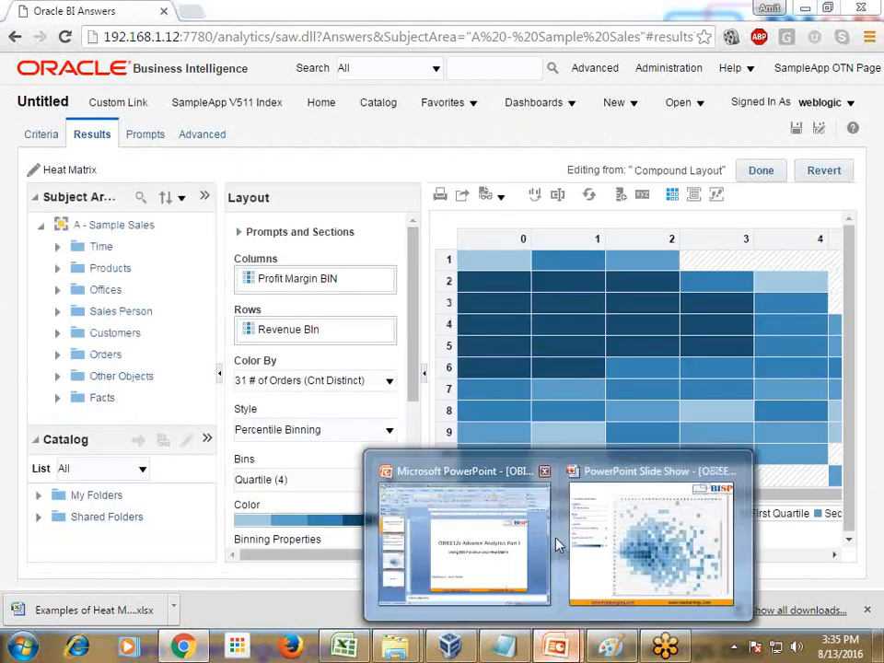
pyautogui.click(600, 540)
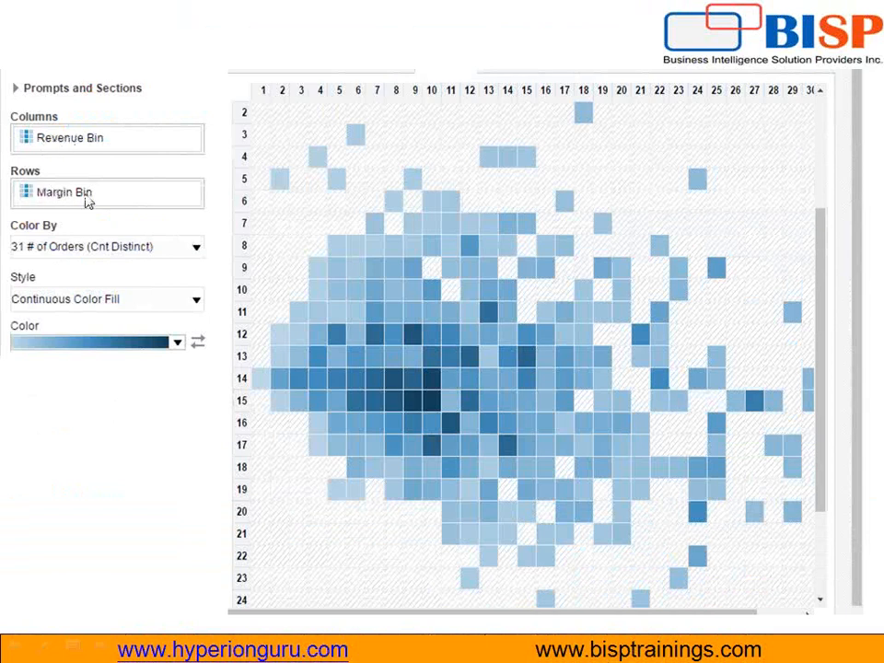
pyautogui.hotkey('alt', 'Tab')
pyautogui.moveTo(310, 334); pyautogui.dragTo(297, 354)
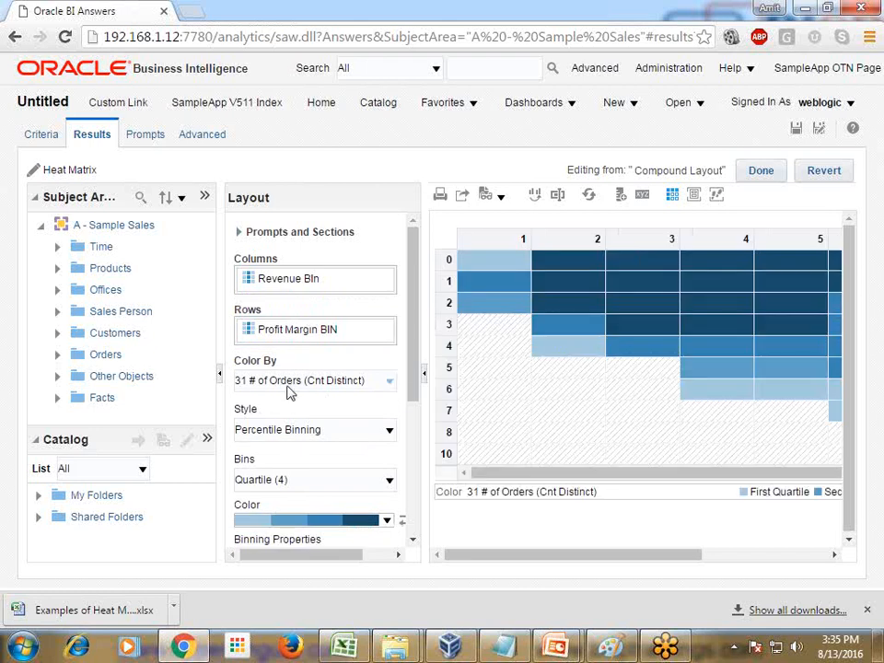
# Step: Set the heat matrix style to Continuous Color Fill, with data cell width and maximum row header width both at 10 pixels
pyautogui.click(387, 442)
pyautogui.click(335, 462)
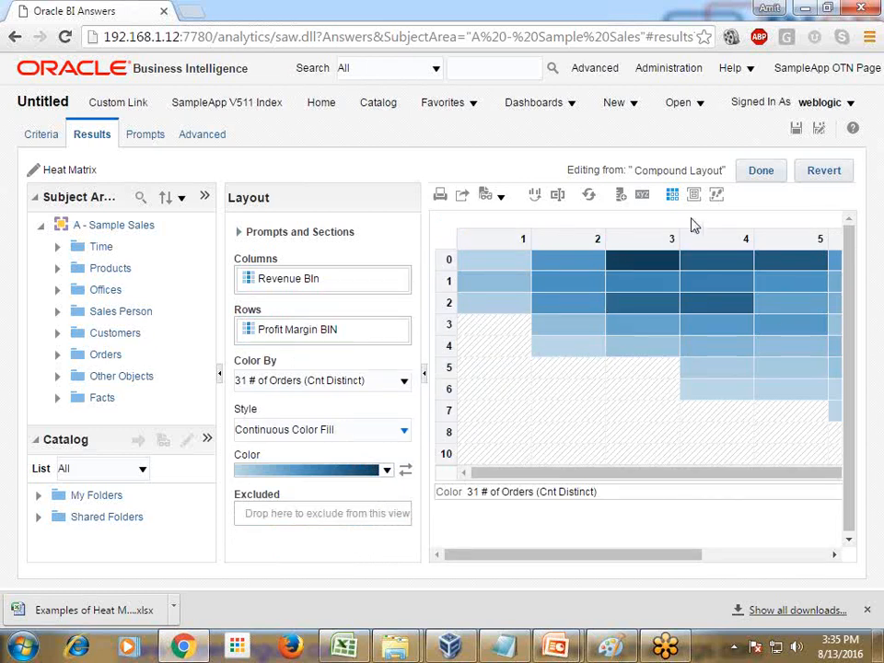
pyautogui.click(643, 199)
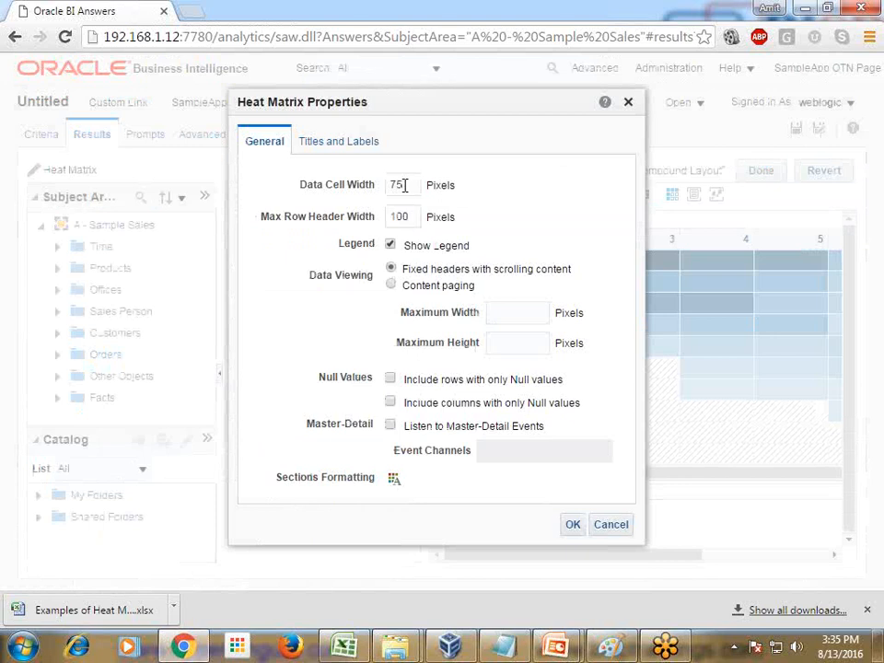
pyautogui.moveTo(404, 185); pyautogui.dragTo(378, 185)
pyautogui.write('1')
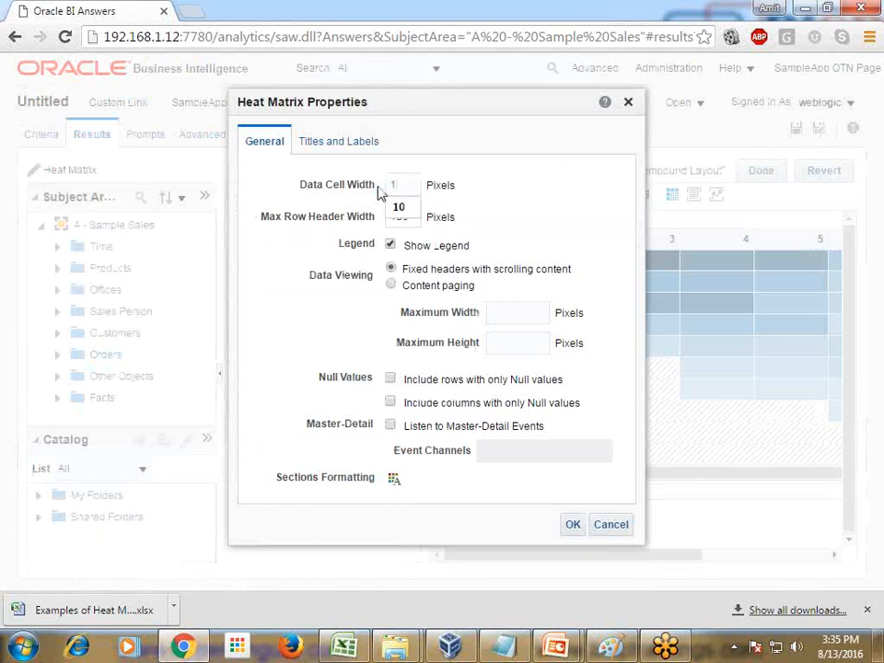
pyautogui.write('0')
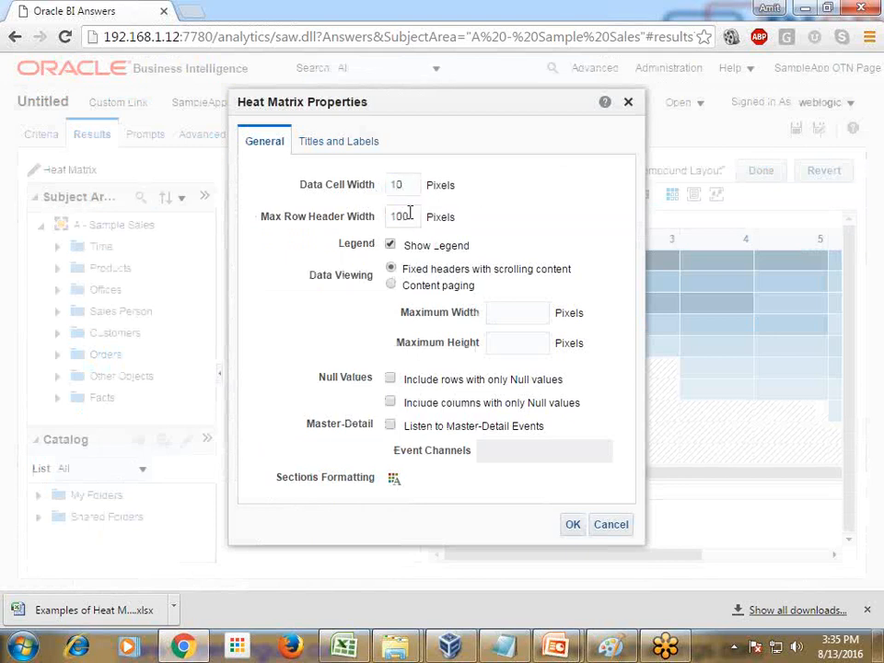
pyautogui.moveTo(405, 215); pyautogui.dragTo(374, 216)
pyautogui.write('10')
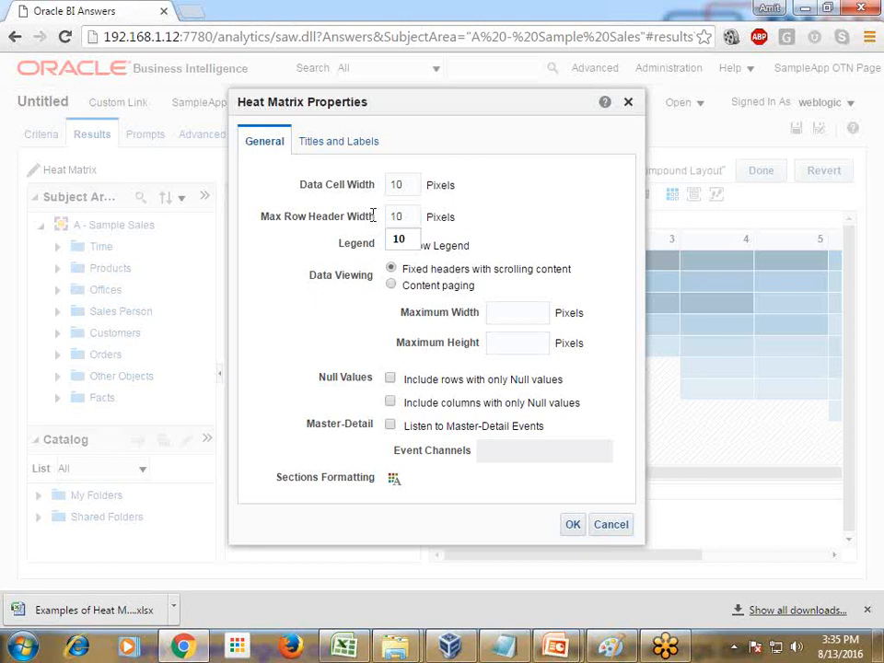
pyautogui.click(570, 525)
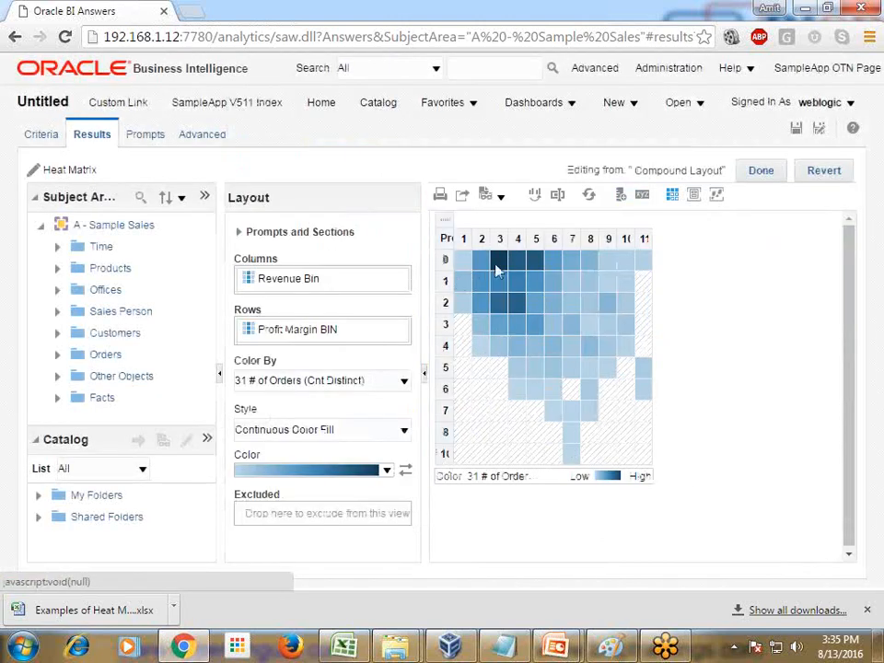
# Step: Finish editing the heat matrix and place the table view to its right in the compound layout
pyautogui.moveTo(501, 264)
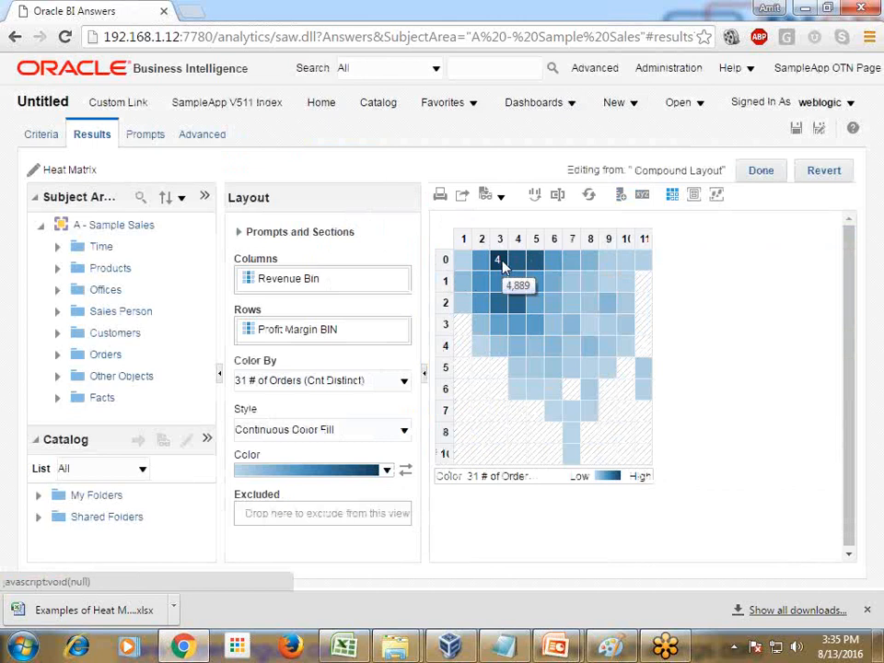
pyautogui.click(764, 173)
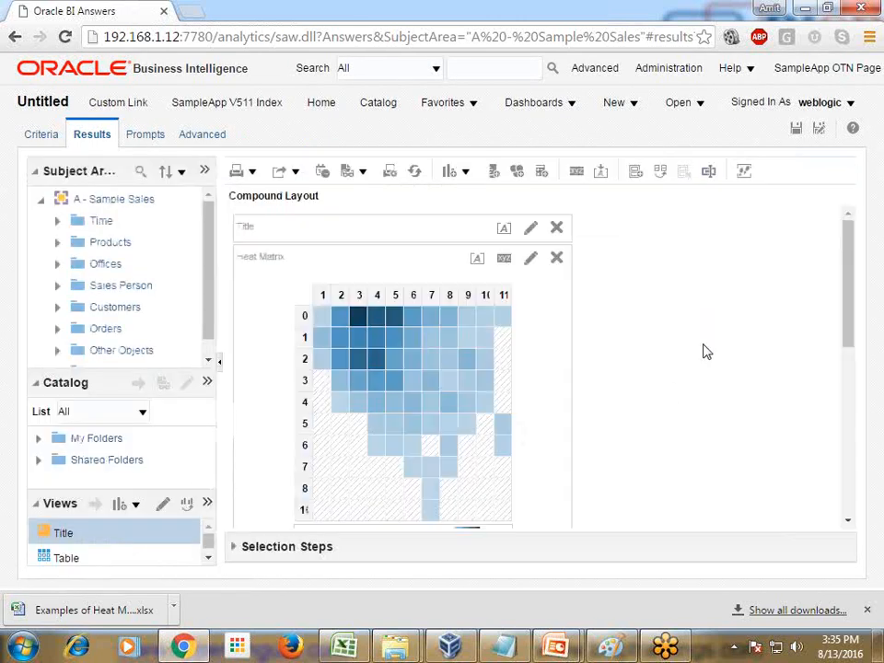
pyautogui.scroll(-3, 555, 402)
pyautogui.moveTo(447, 296); pyautogui.dragTo(577, 261)
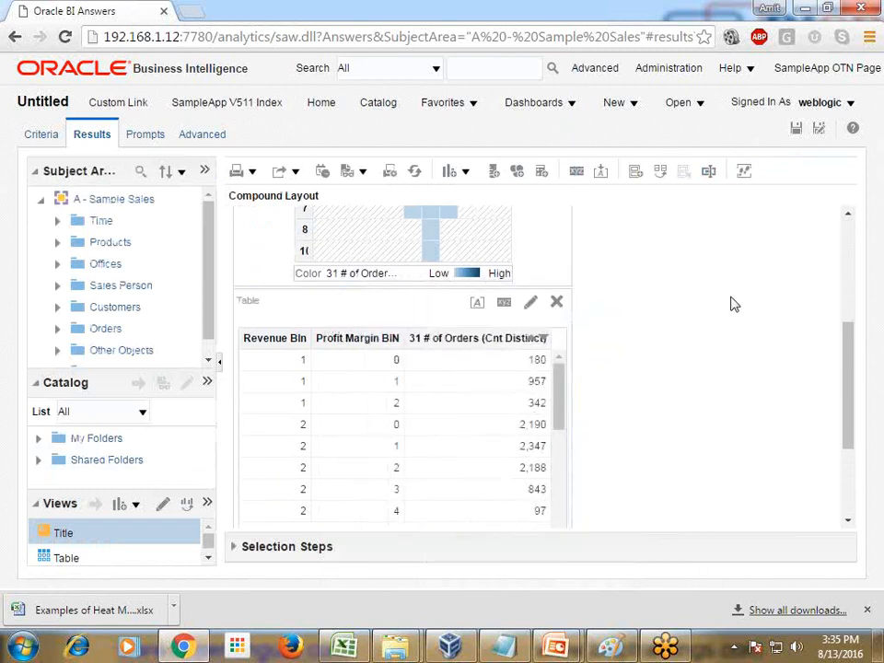
pyautogui.moveTo(399, 295); pyautogui.dragTo(562, 326)
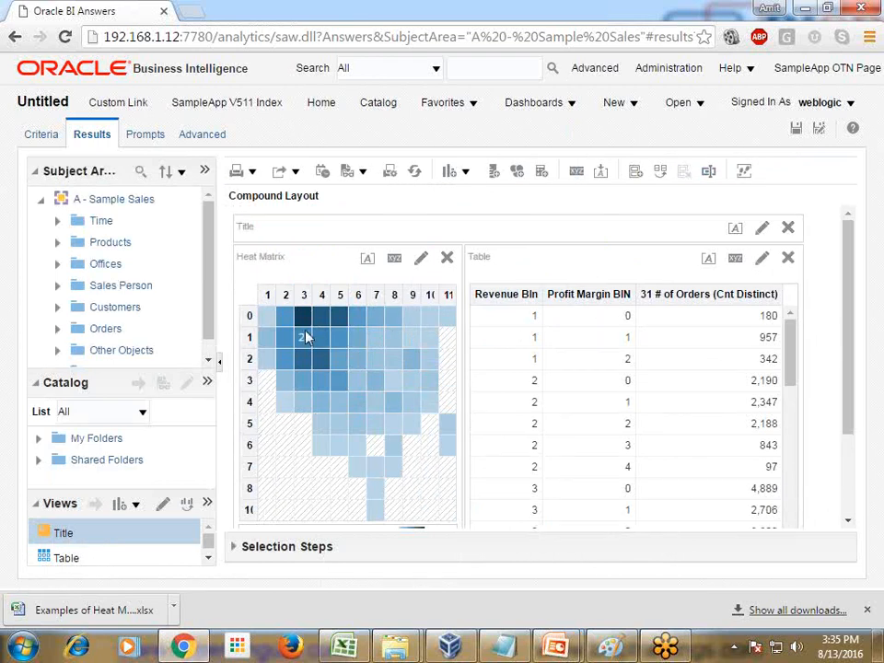
# Step: Sort the table by 31 # of Orders (Cnt Distinct) in descending order
pyautogui.moveTo(305, 322)
pyautogui.click(769, 294)
pyautogui.click(796, 294)
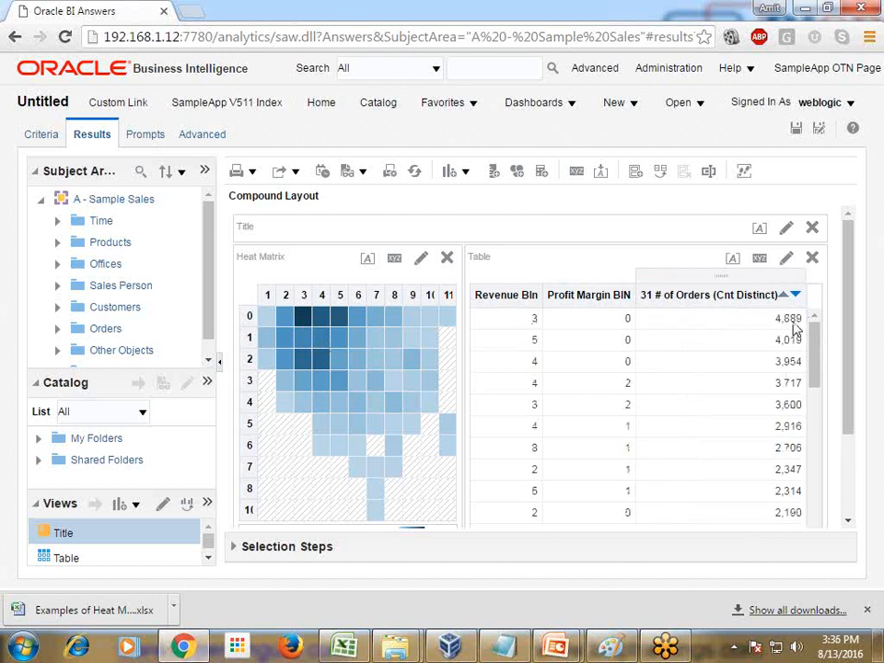
pyautogui.moveTo(307, 317)
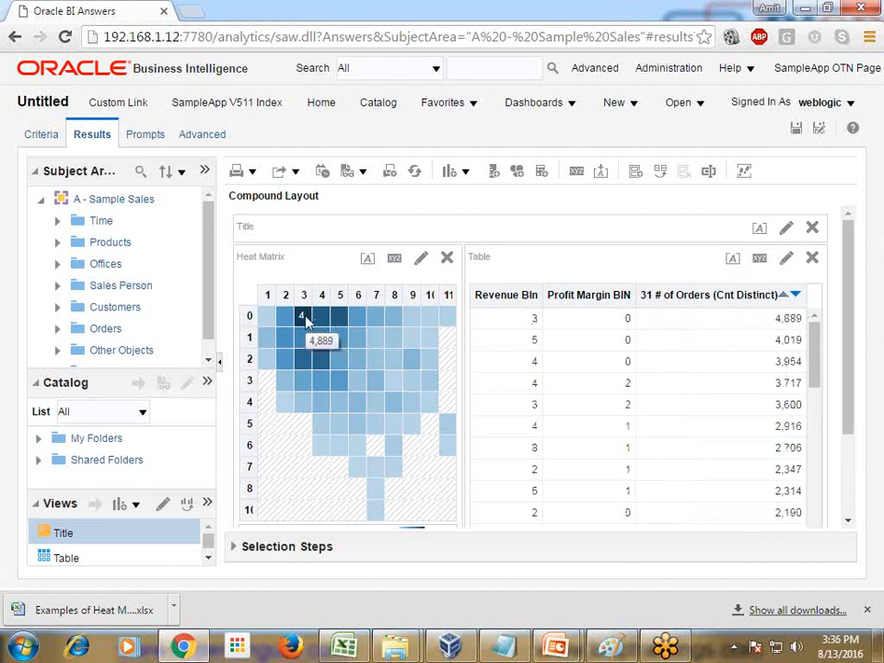